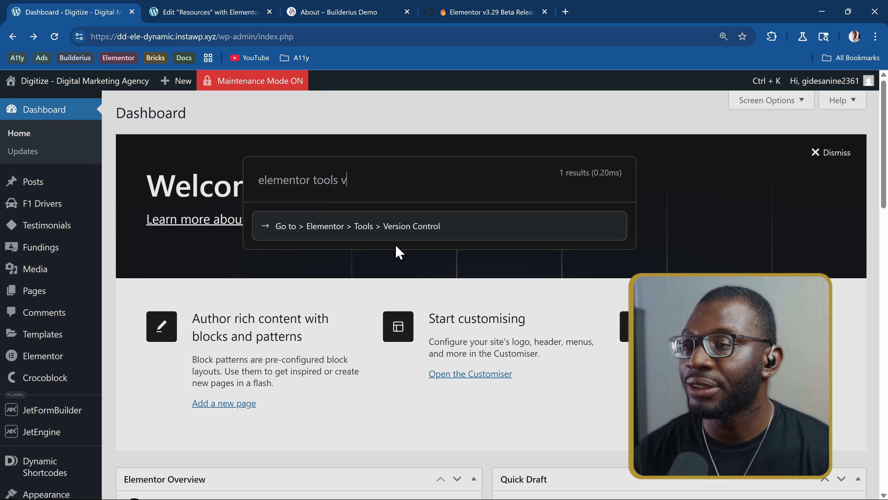
Step: Open the Version Control section of Elementor's tools and review the rollback and beta tester settings
text(er)
key(Return)
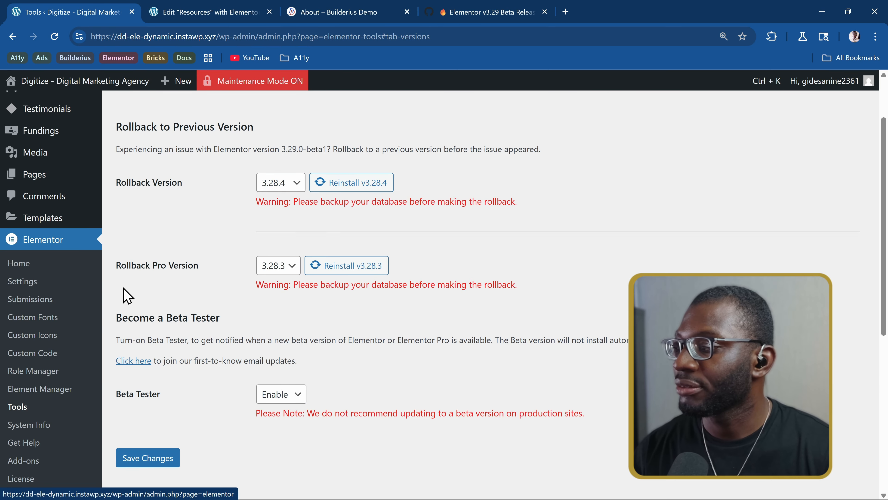
scroll(280, 245, up, 3)
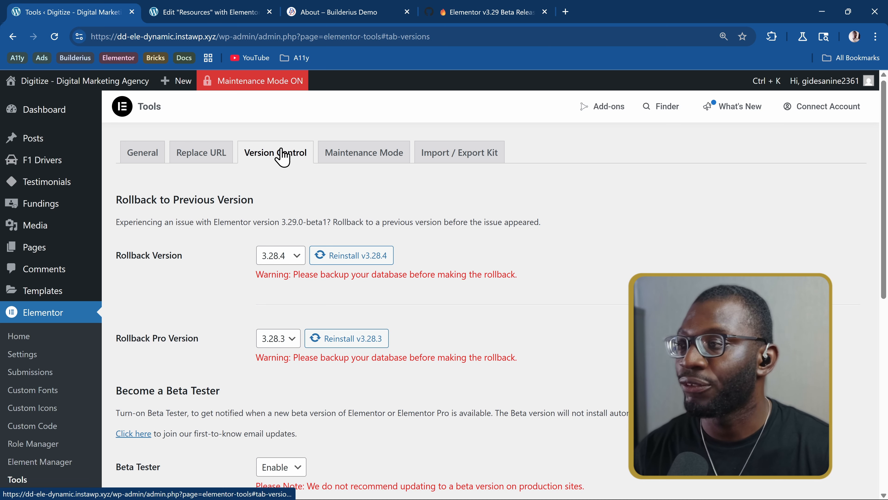
scroll(291, 158, down, 5)
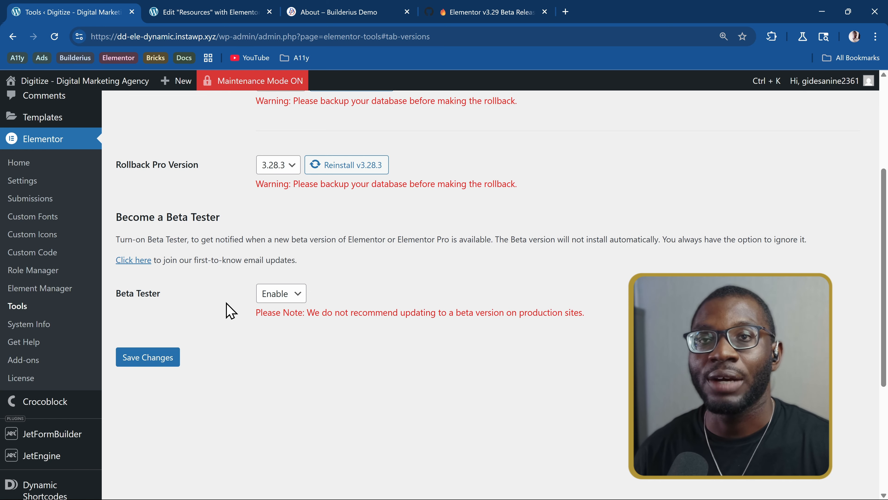
scroll(228, 310, up, 5)
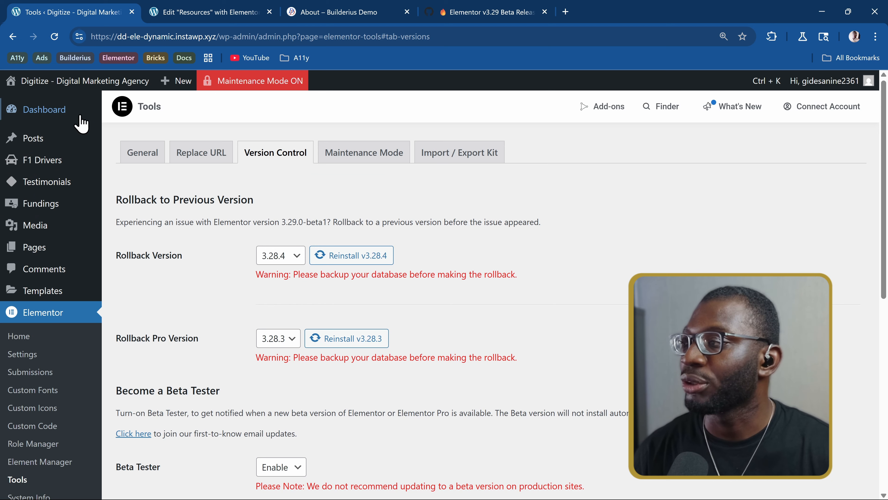
Step: Review the Editor V4 alpha page in Elementor's settings and the Alpha information for the editor's Atomic Elements group
mouse_move(69, 111)
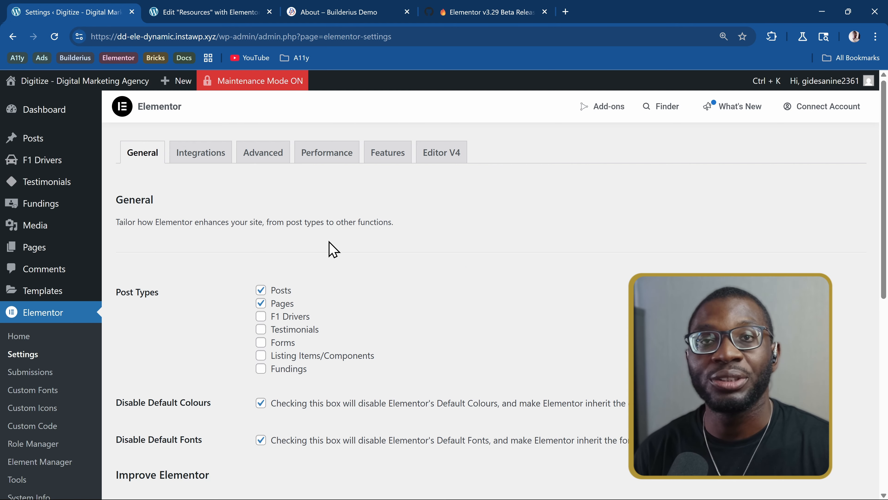
click(434, 159)
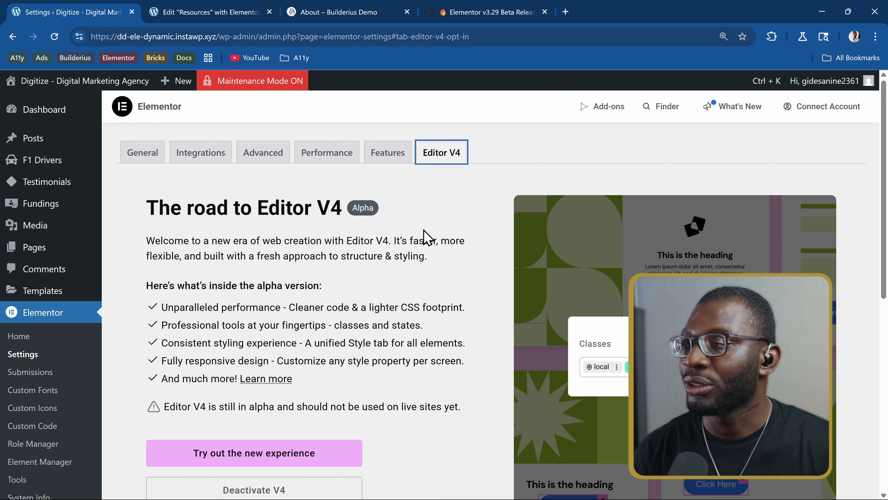
scroll(358, 247, down, 3)
scroll(327, 196, up, 3)
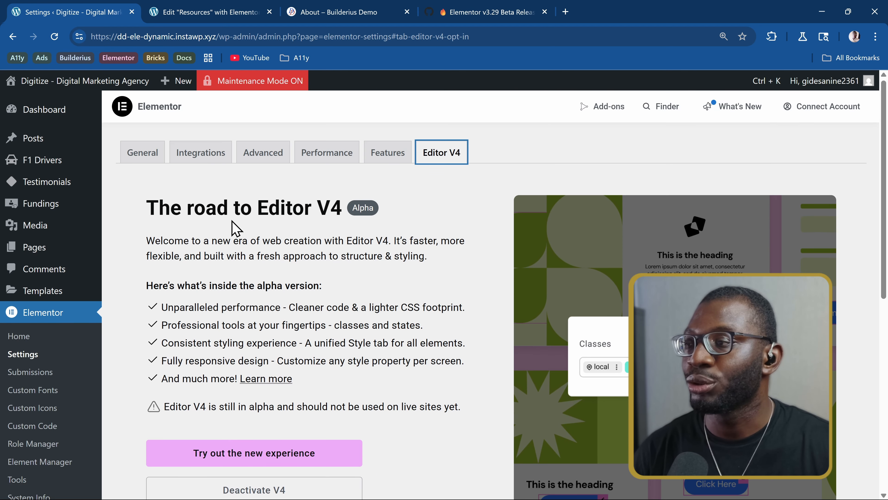
scroll(348, 215, down, 5)
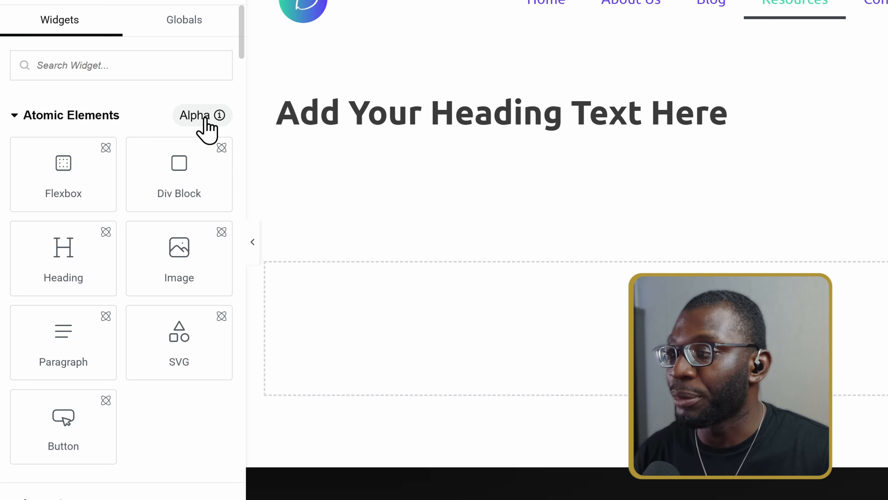
click(197, 115)
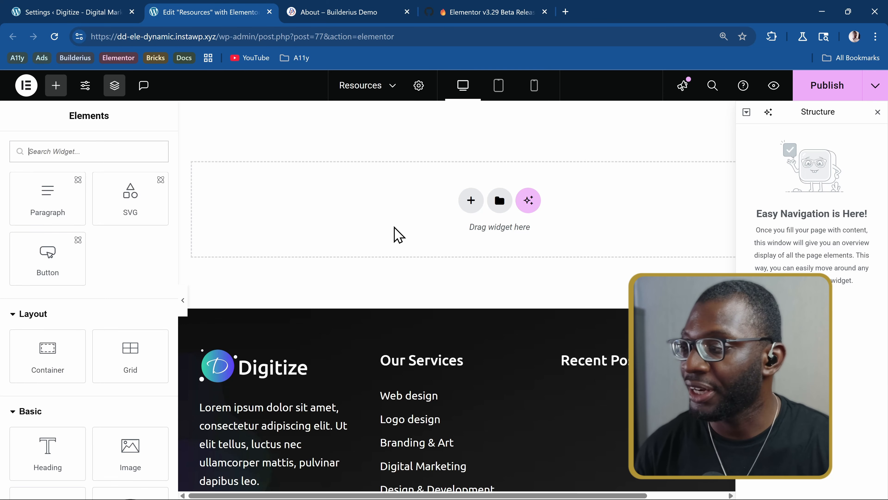
Step: Add a container to the Resources page and place an atomic Heading inside it
click(48, 346)
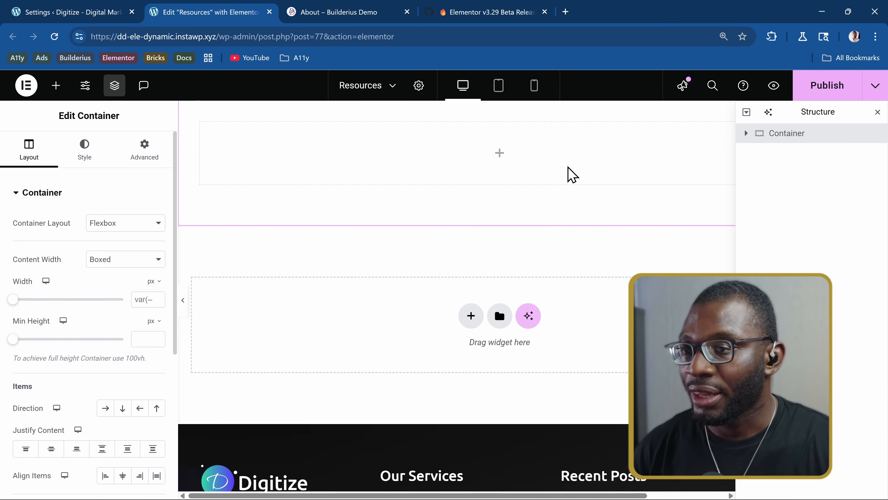
click(746, 134)
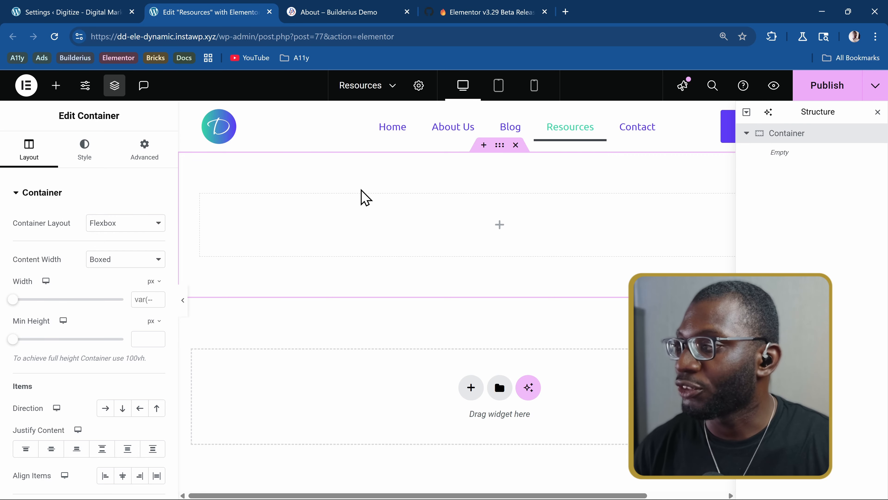
click(56, 87)
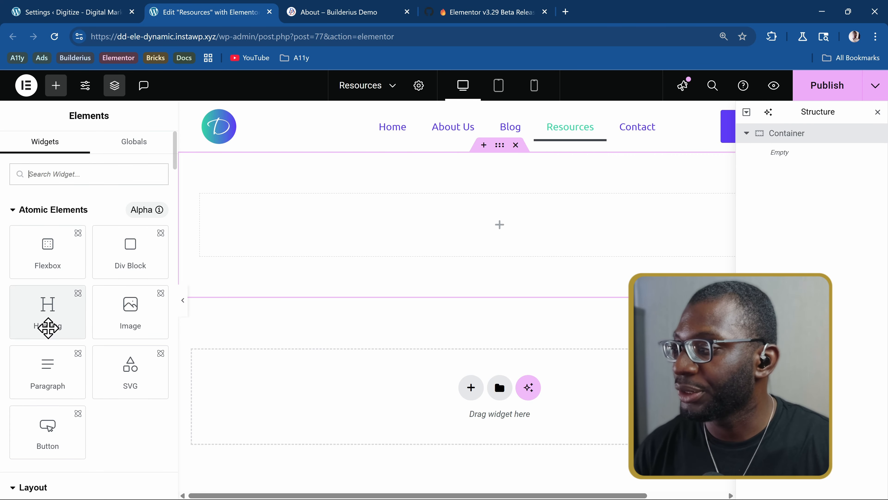
click(47, 319)
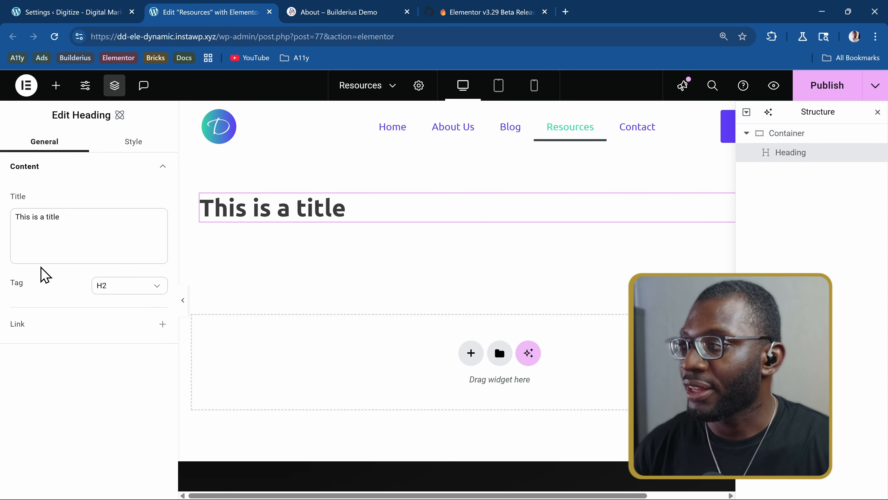
Step: Add a Div Block below the heading in the container and place a Text Editor widget inside it
click(56, 85)
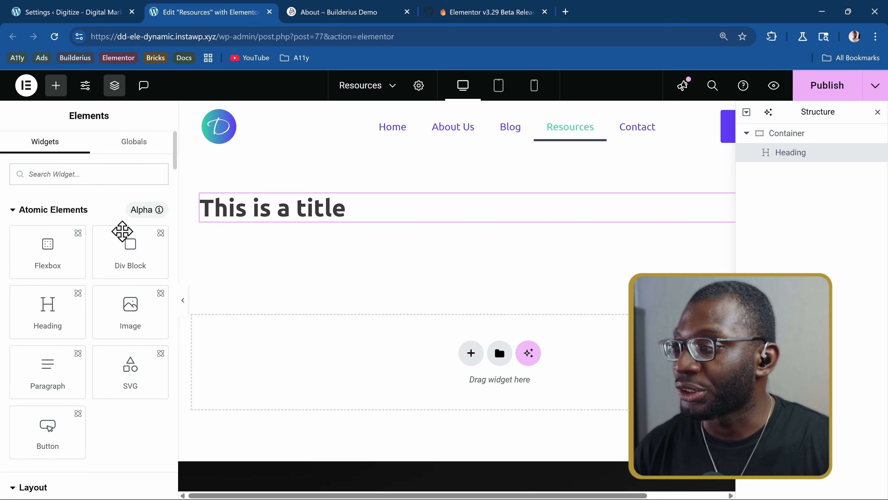
click(135, 249)
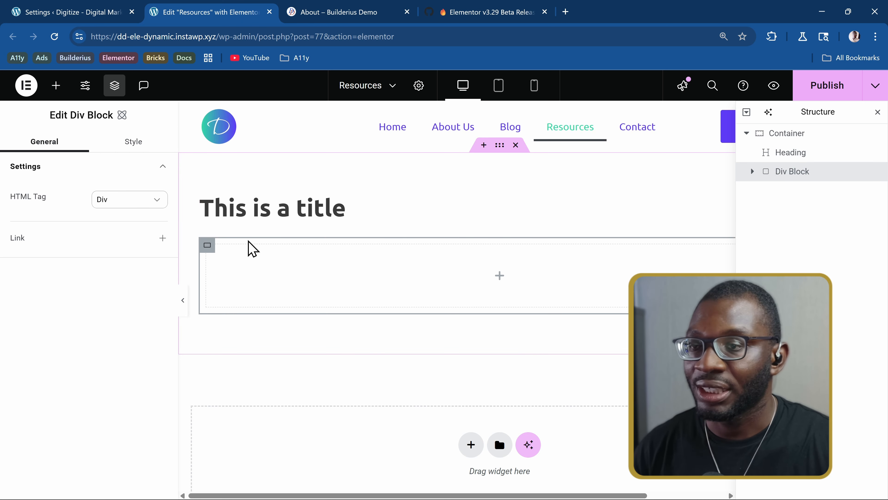
click(752, 171)
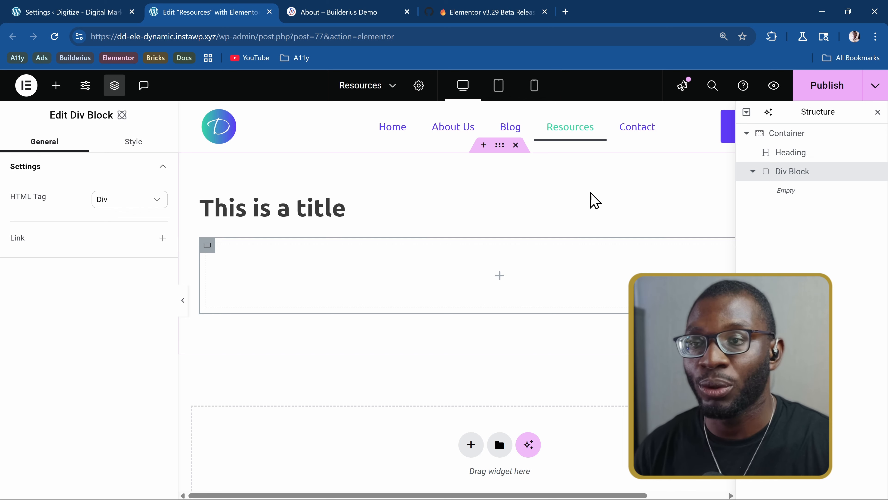
click(57, 86)
scroll(129, 277, down, 10)
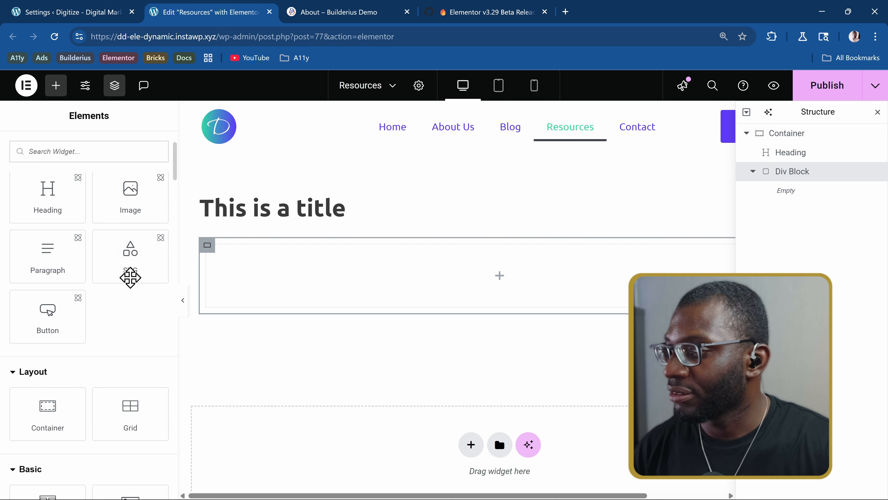
click(49, 345)
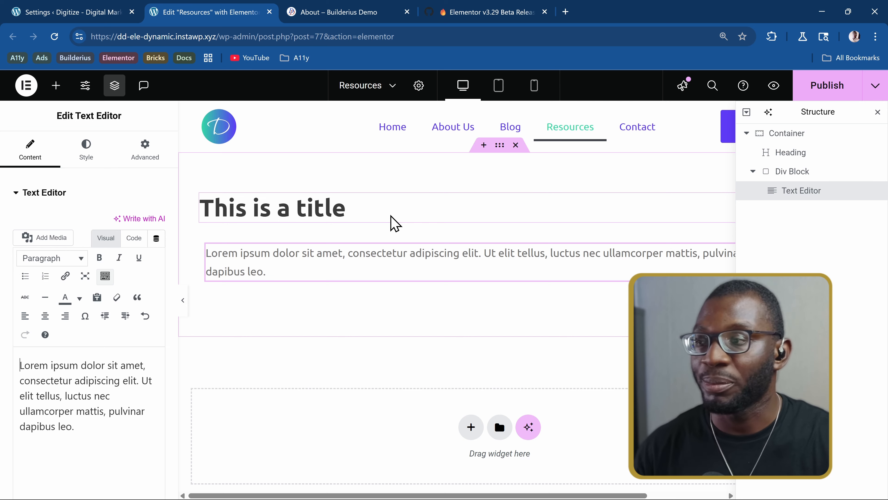
Step: Set the container's item direction to Row - horizontal
click(796, 138)
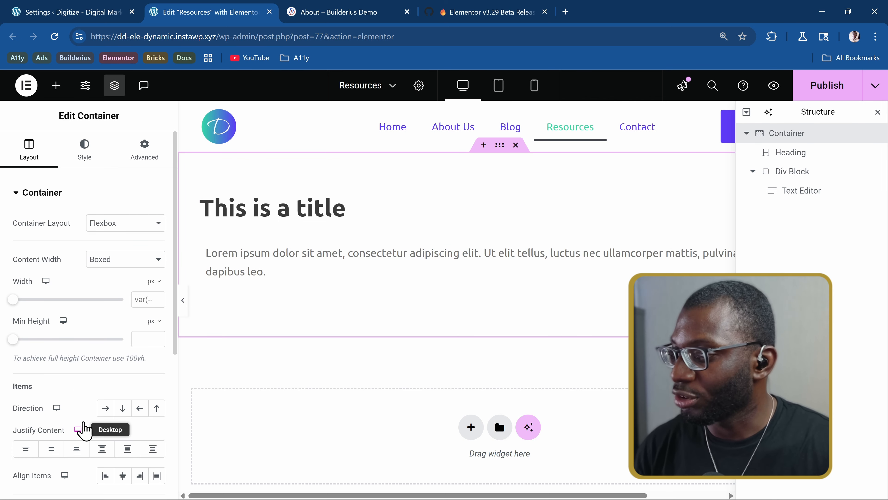
scroll(88, 430, down, 2)
scroll(89, 430, down, 2)
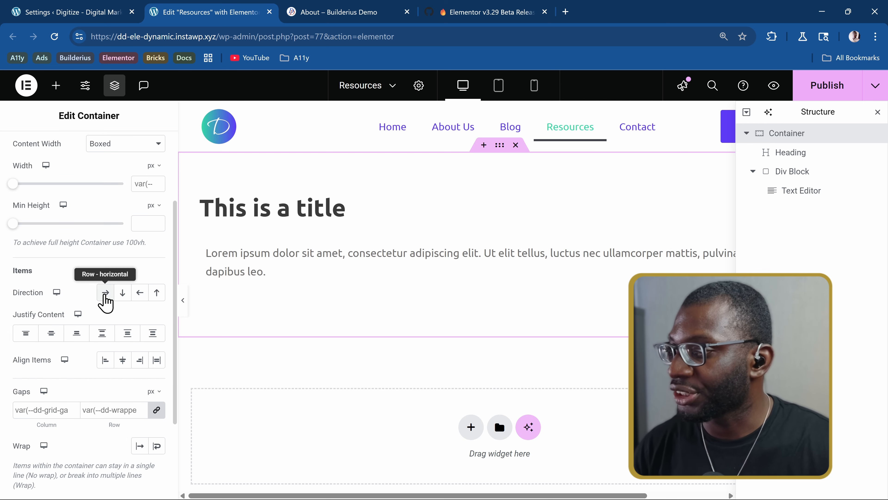
click(105, 294)
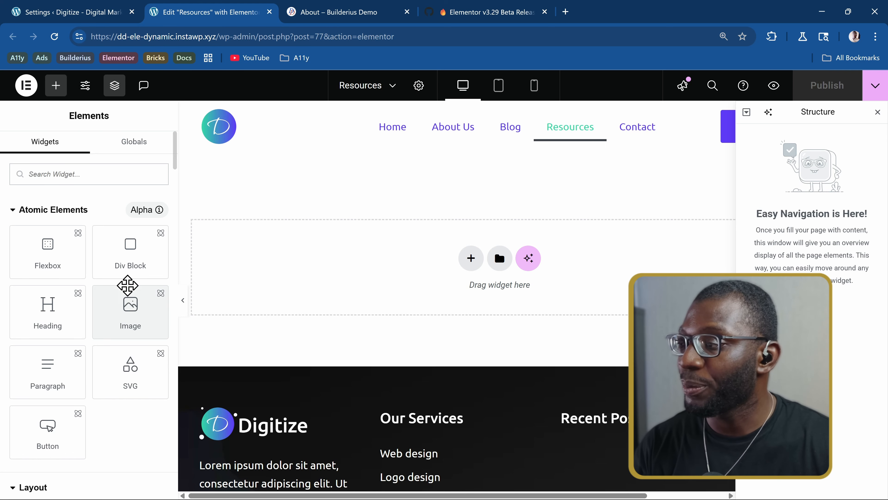
Step: Add a layout container to the empty Resources page and place a basic Heading widget inside it
scroll(128, 290, down, 3)
scroll(129, 294, down, 2)
click(53, 350)
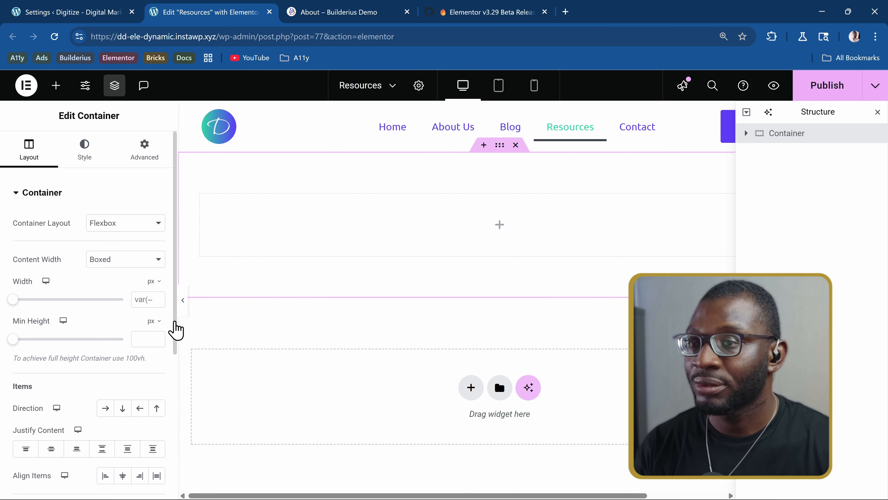
click(56, 85)
scroll(74, 346, down, 5)
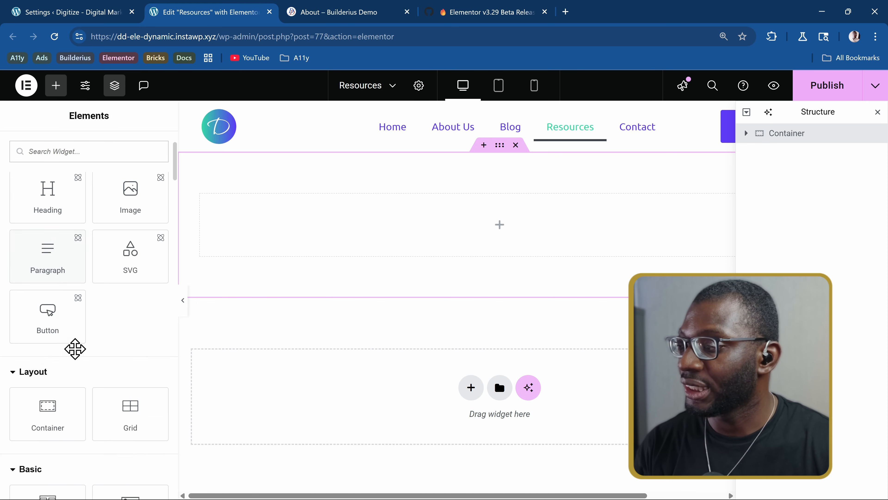
click(49, 347)
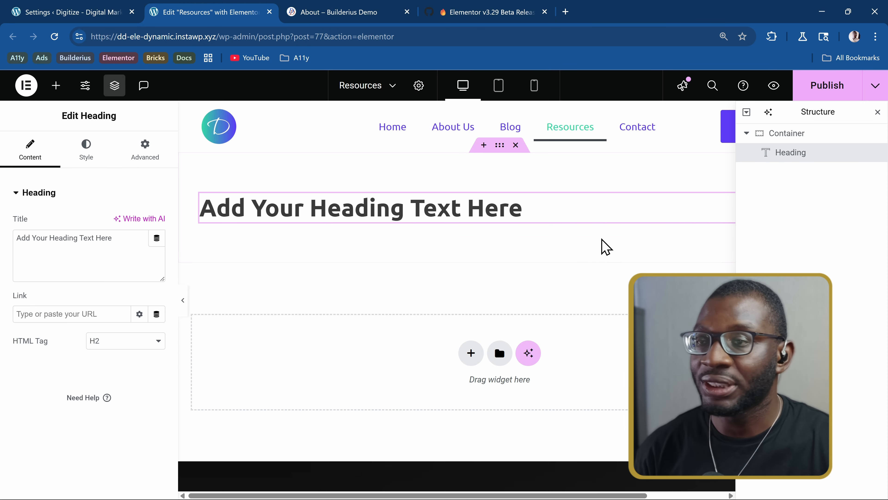
Step: Examine the container's layout, style and advanced settings and the basic heading's content settings
click(789, 138)
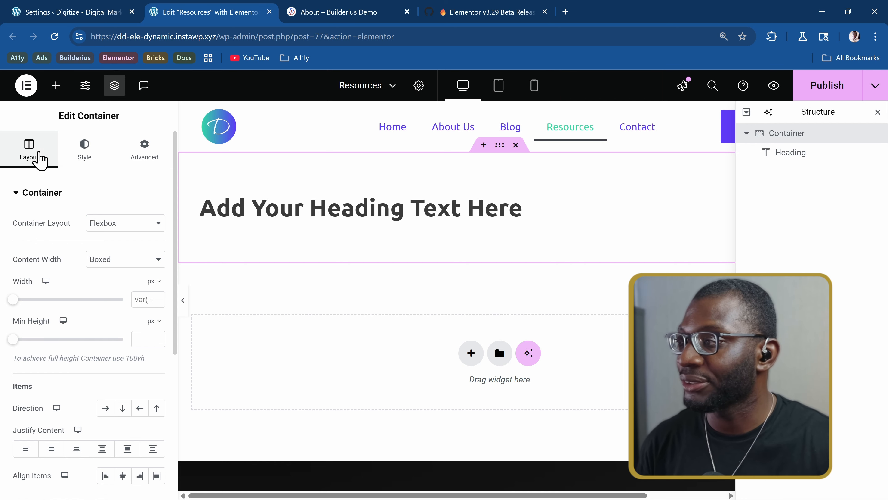
click(84, 152)
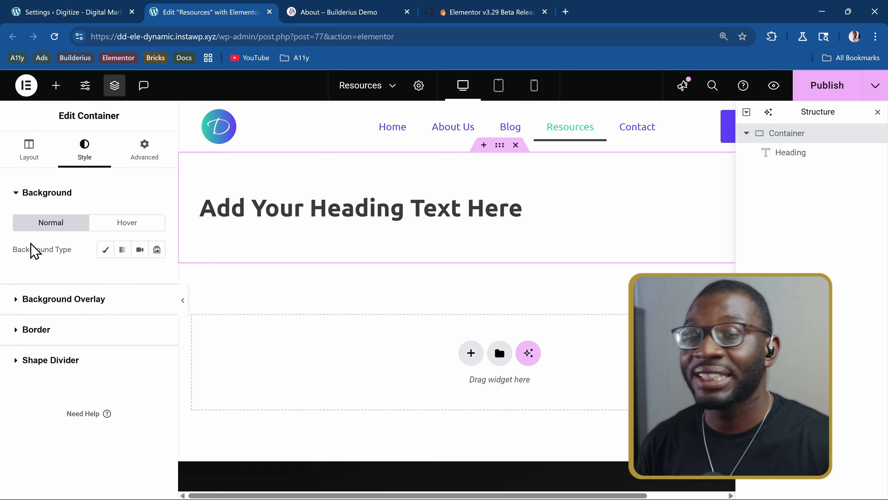
click(137, 154)
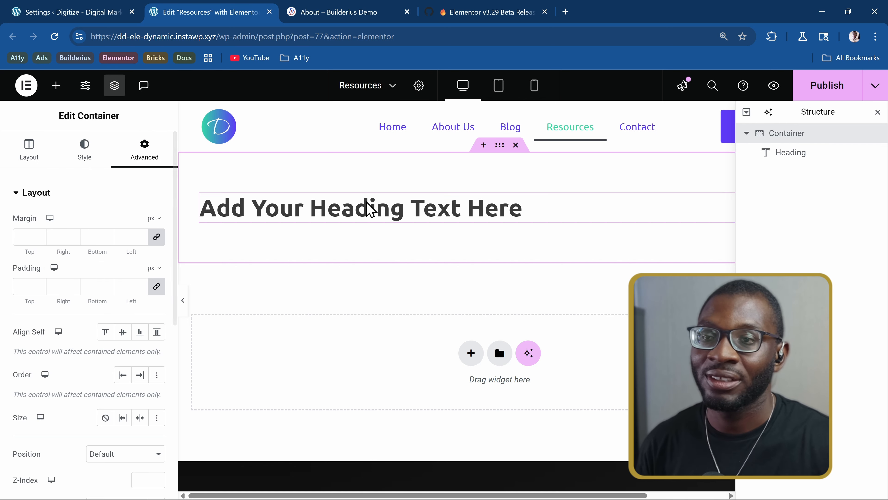
click(794, 160)
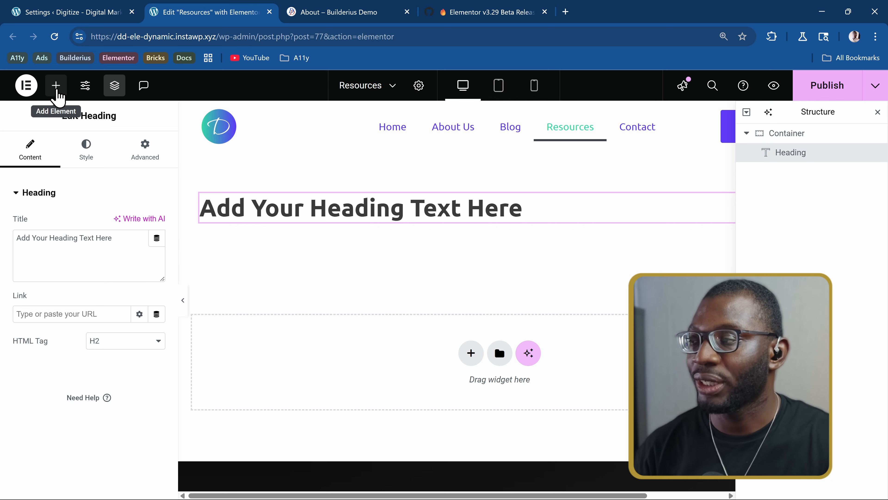
Step: Add an atomic Flexbox below the container and place an atomic Heading inside it
click(57, 91)
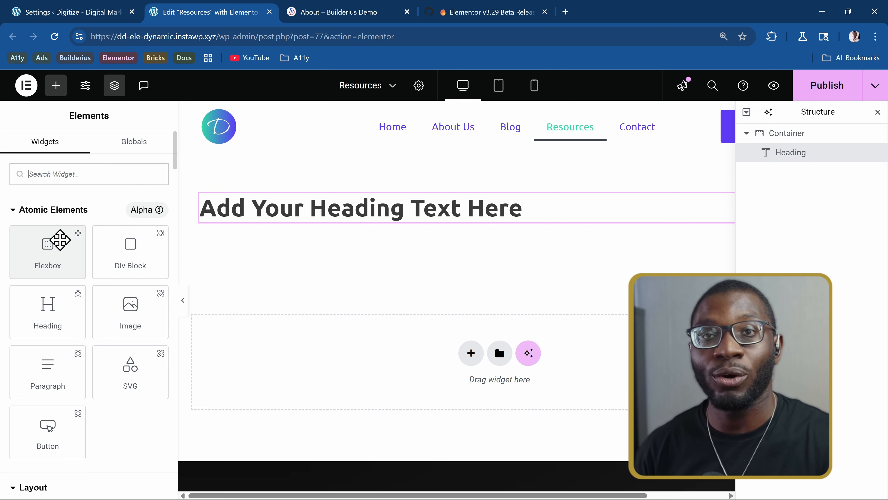
drag(61, 240, 349, 354)
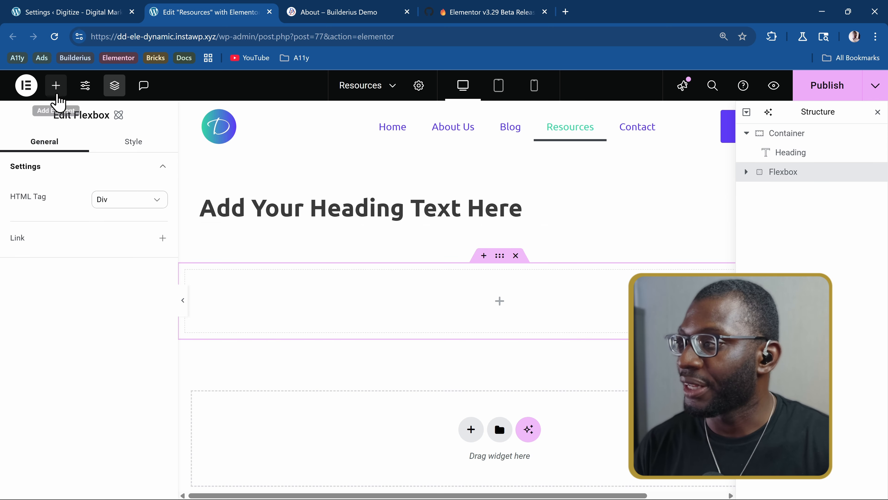
click(55, 91)
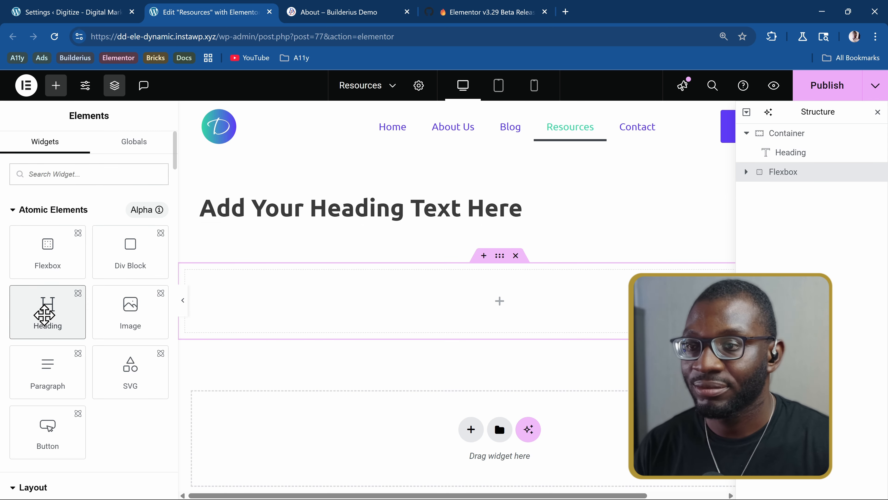
drag(43, 312, 466, 263)
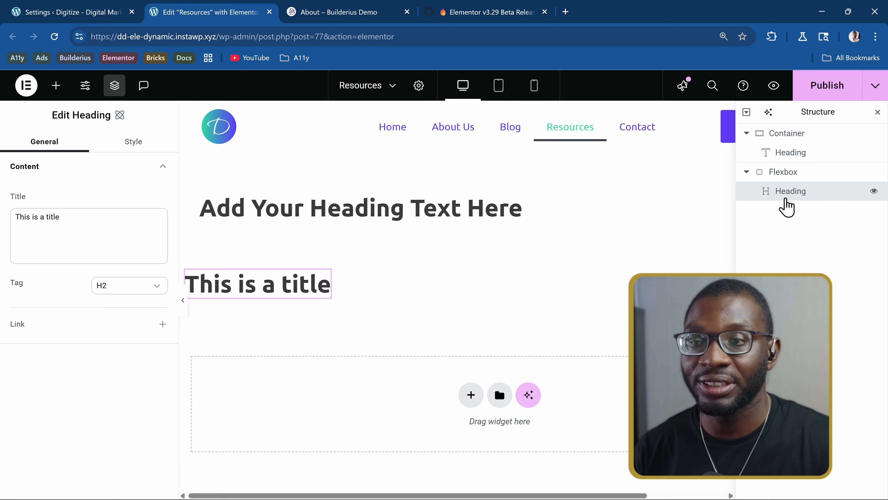
Step: Examine the Flexbox's general settings and style categories
click(791, 177)
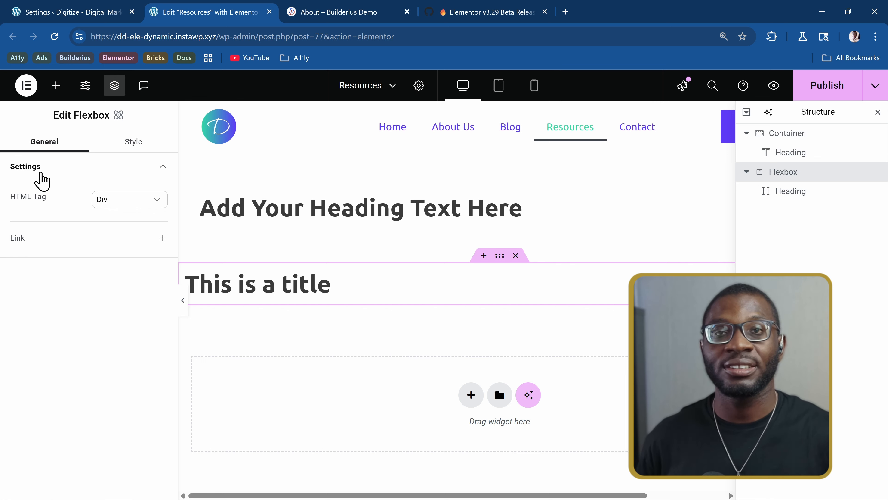
click(142, 148)
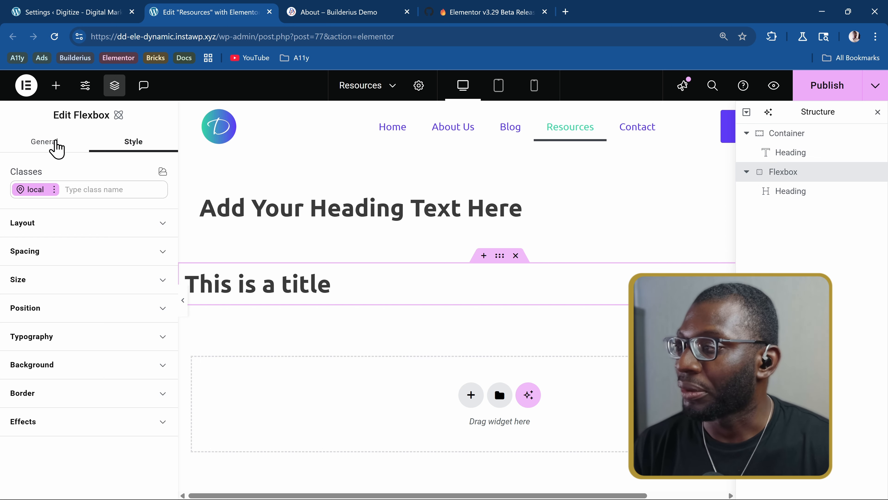
click(48, 143)
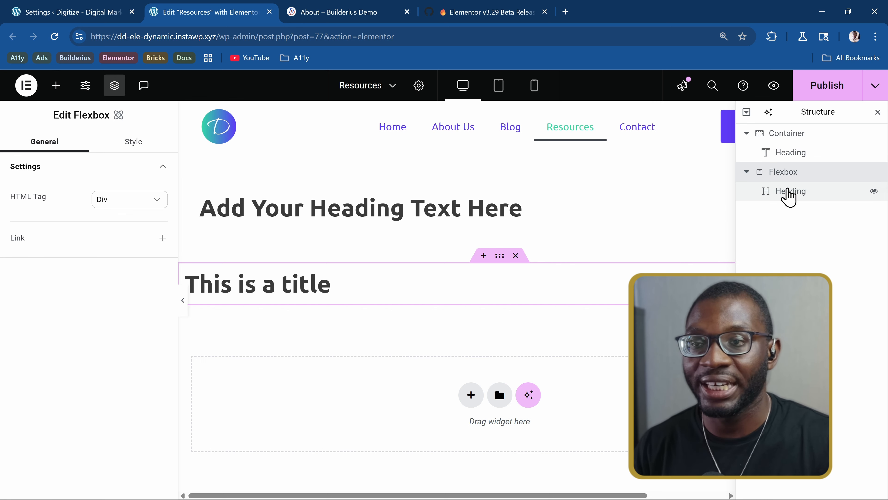
Step: Compare the atomic Heading's general and style settings with those of the main and Heading elements on the Builderius About page
click(798, 194)
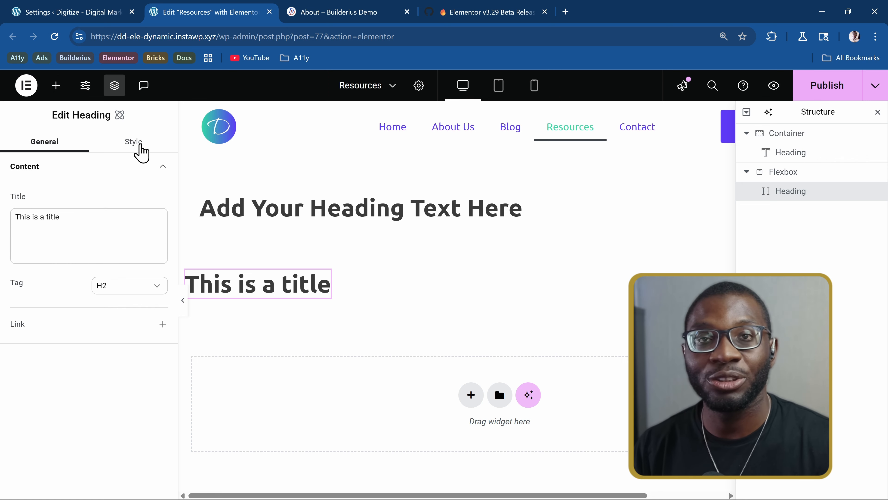
click(139, 147)
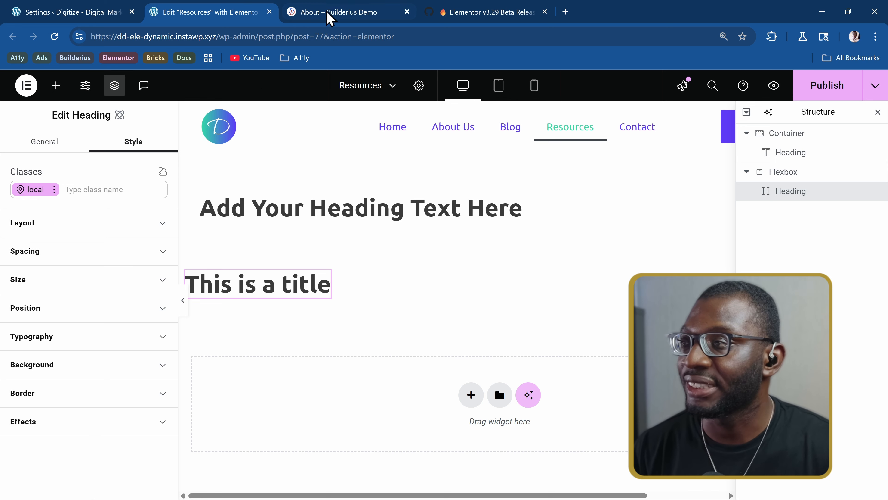
click(338, 12)
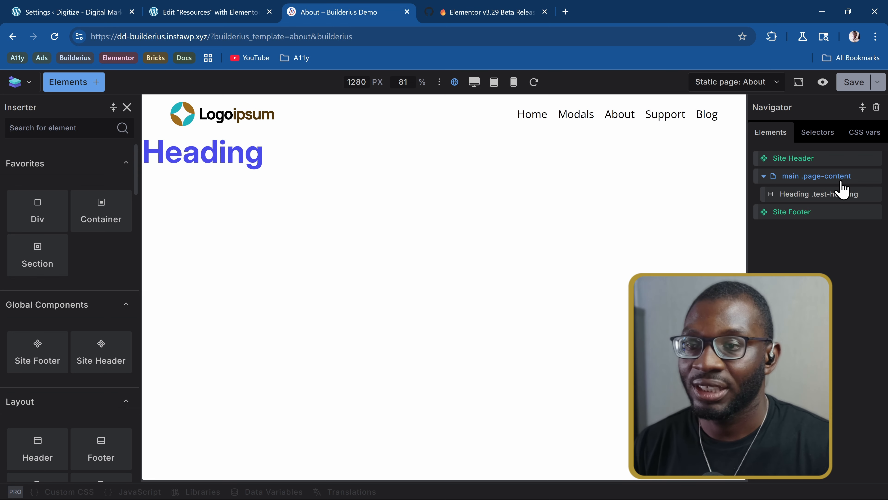
click(817, 176)
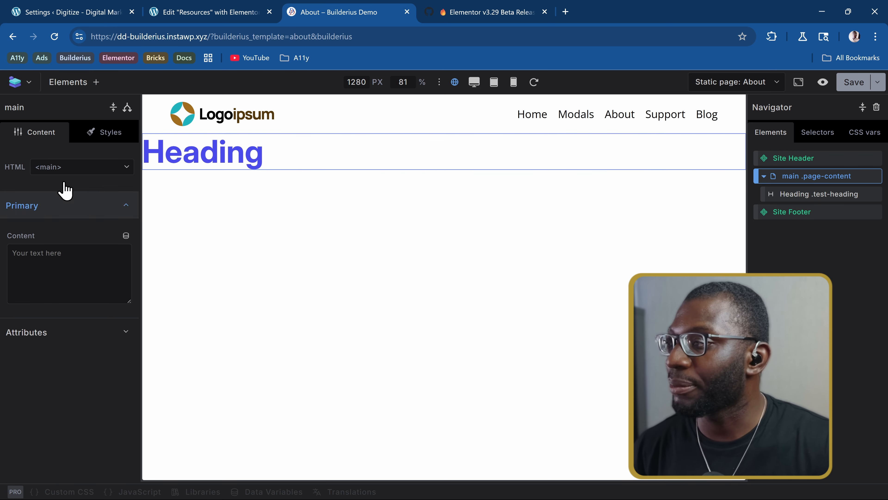
click(111, 134)
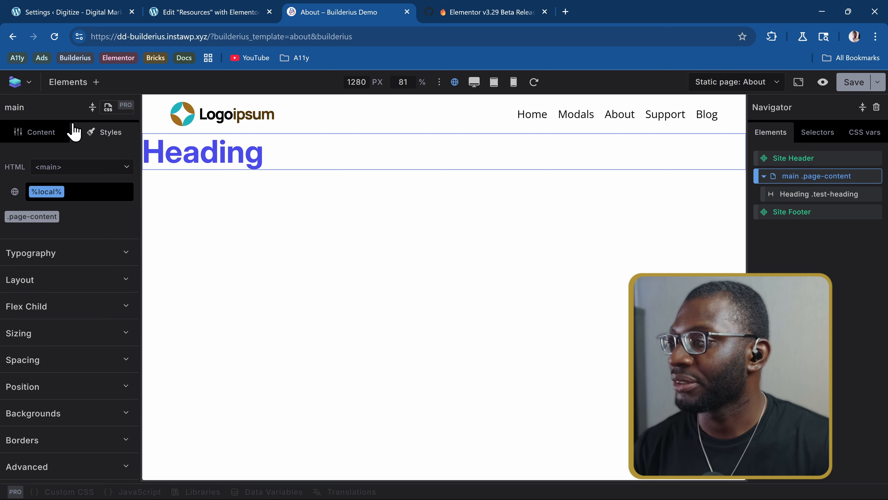
click(812, 194)
click(30, 134)
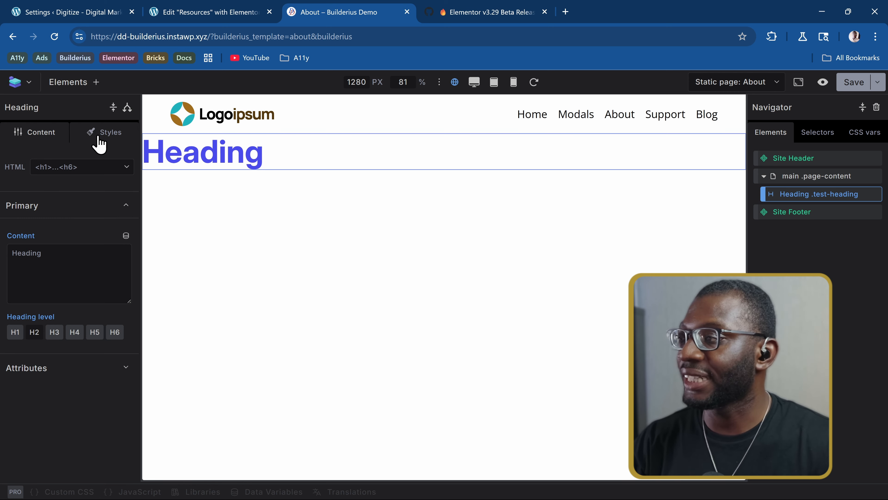
click(92, 131)
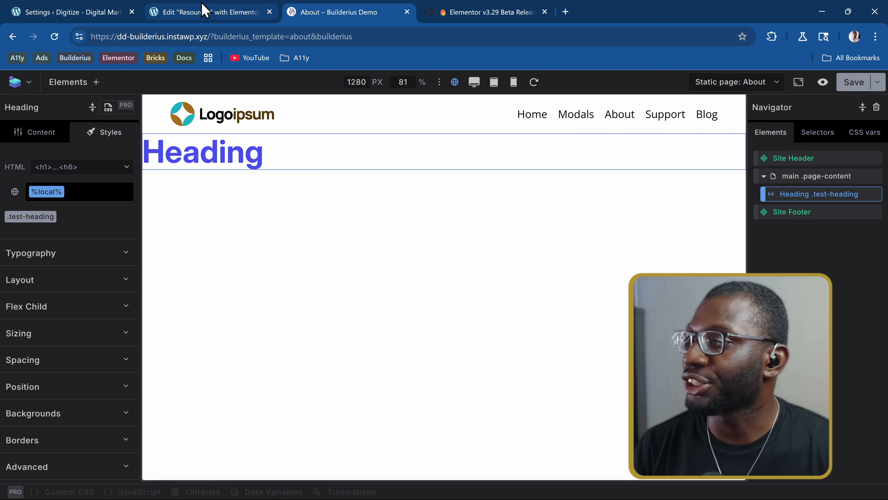
Step: Switch back to the Elementor Resources page and set the Flexbox's HTML tag to Section
click(208, 11)
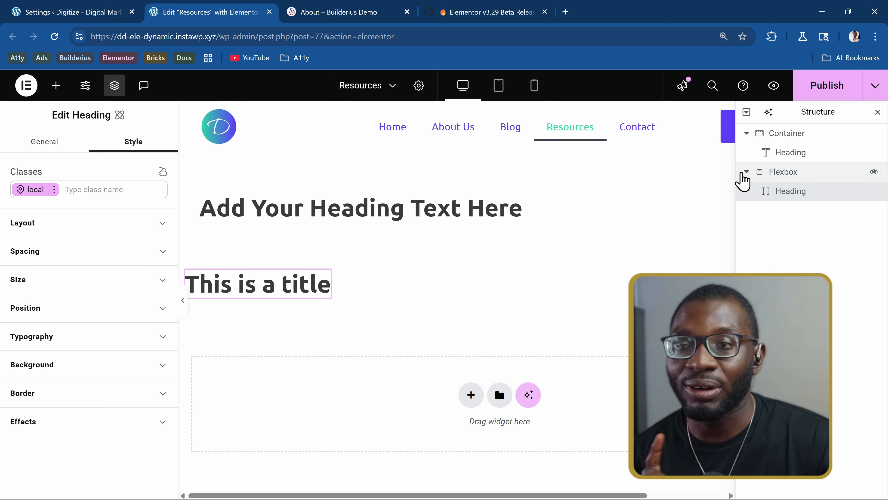
click(787, 172)
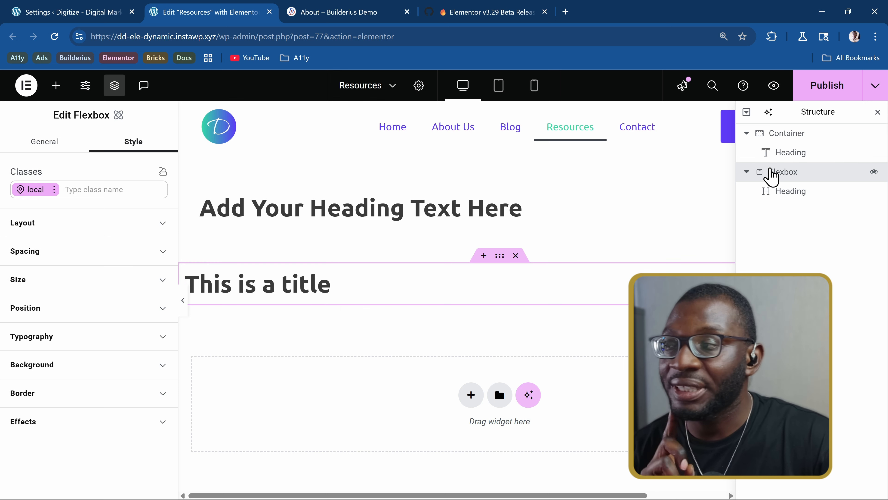
click(38, 146)
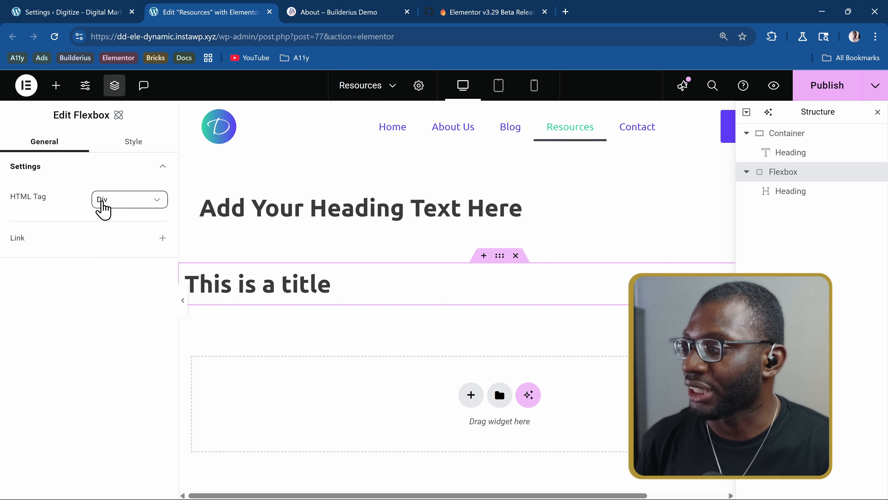
click(129, 203)
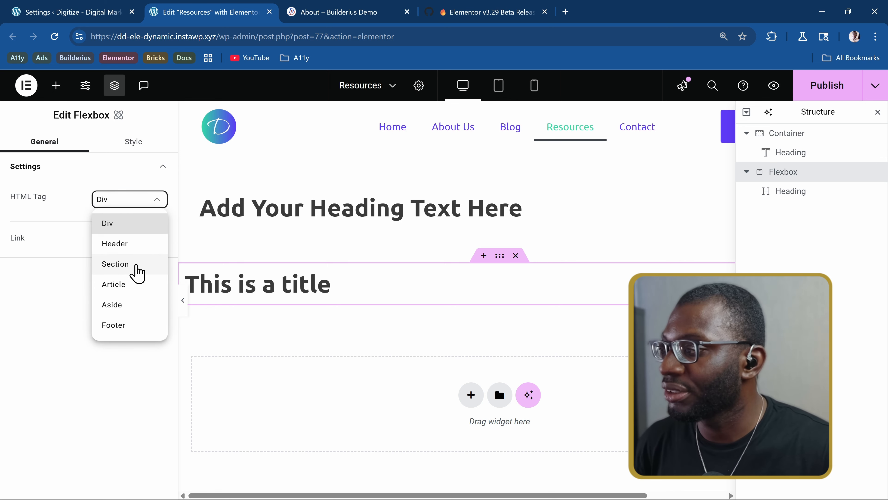
click(132, 266)
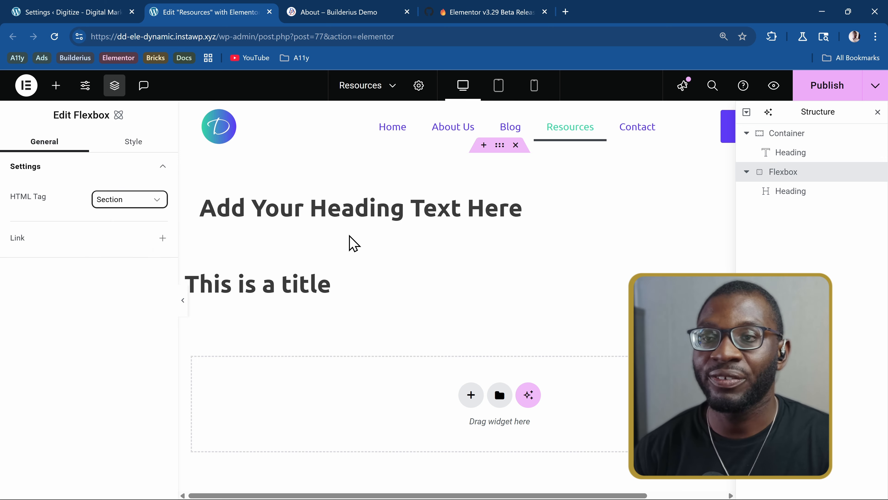
Step: Examine the classic container's layout settings and locate its HTML Tag option under Additional Options
click(788, 135)
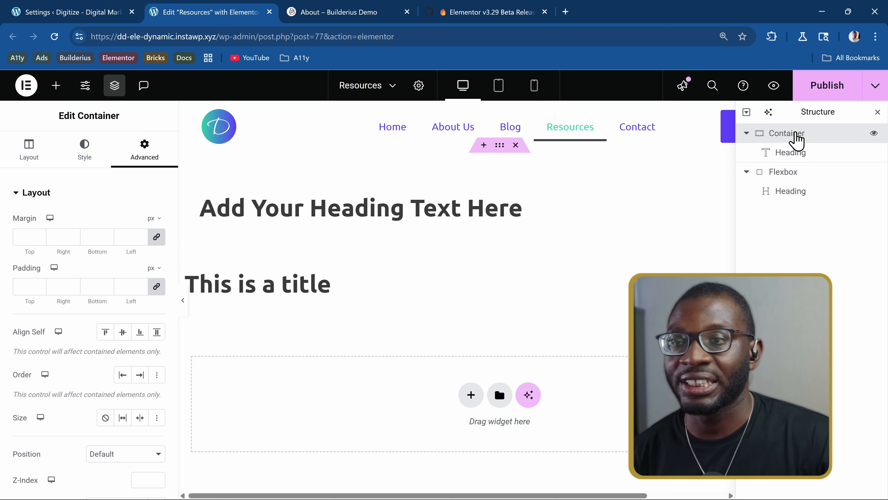
click(35, 152)
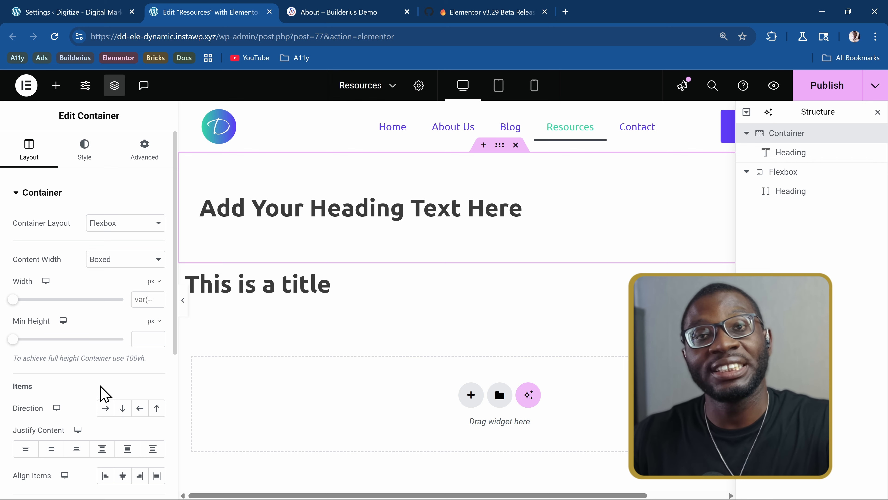
scroll(103, 376, down, 6)
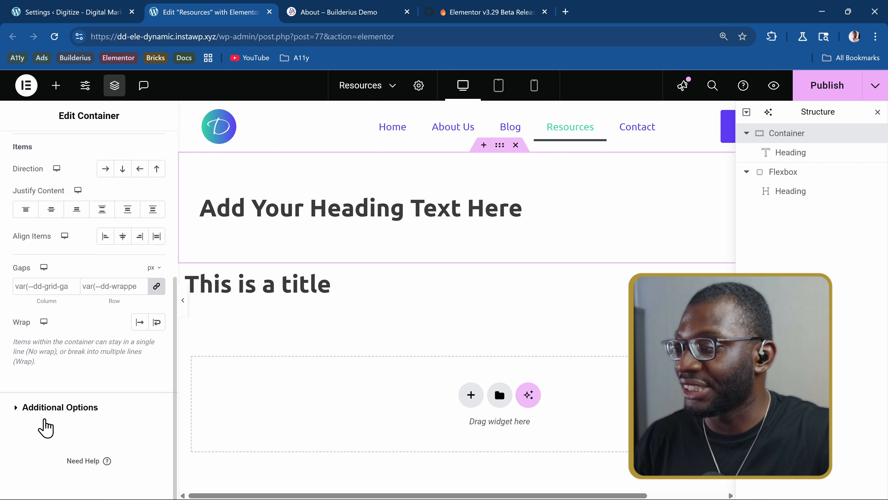
click(83, 410)
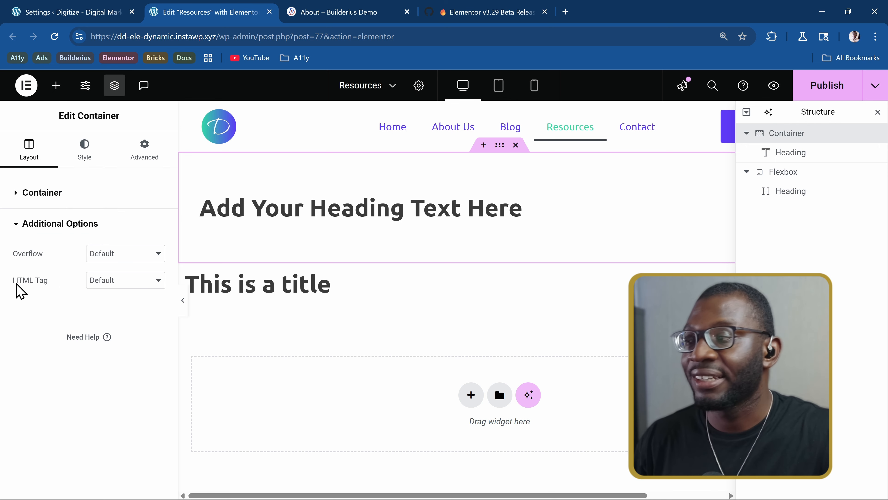
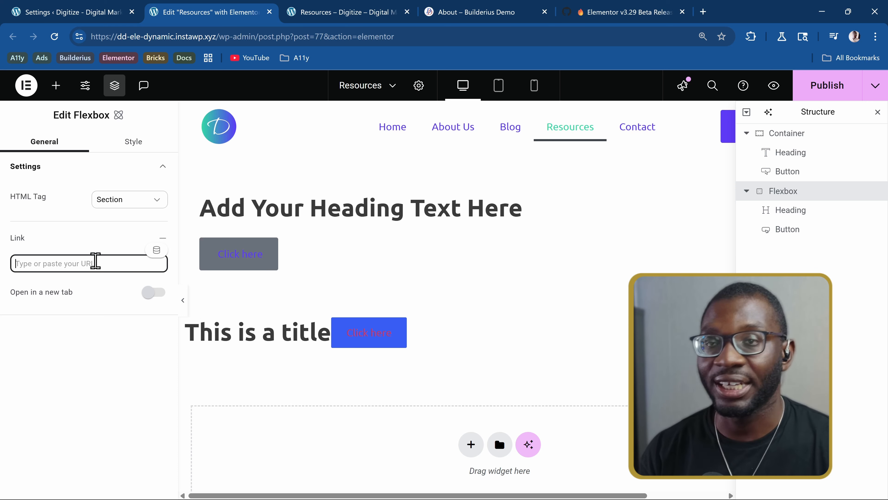
Step: Set the Flexbox's link to # and try to add a link to its nested button, returning to the parent Flexbox
text(#)
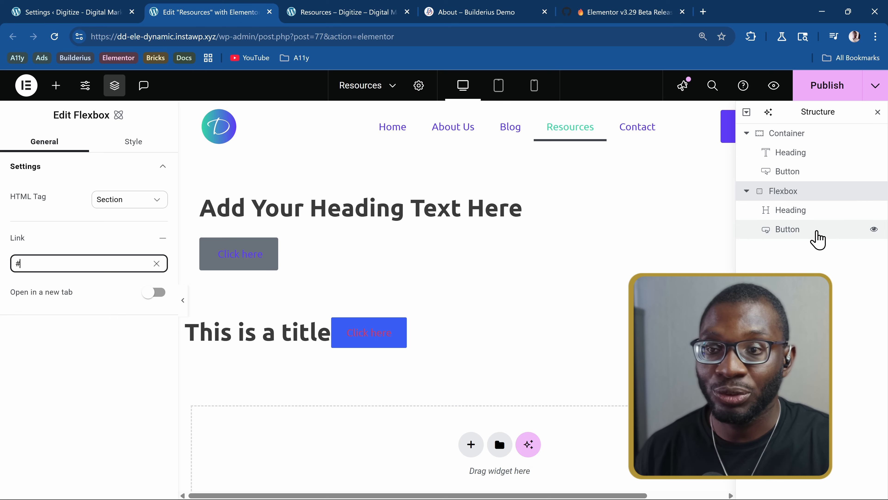
click(802, 231)
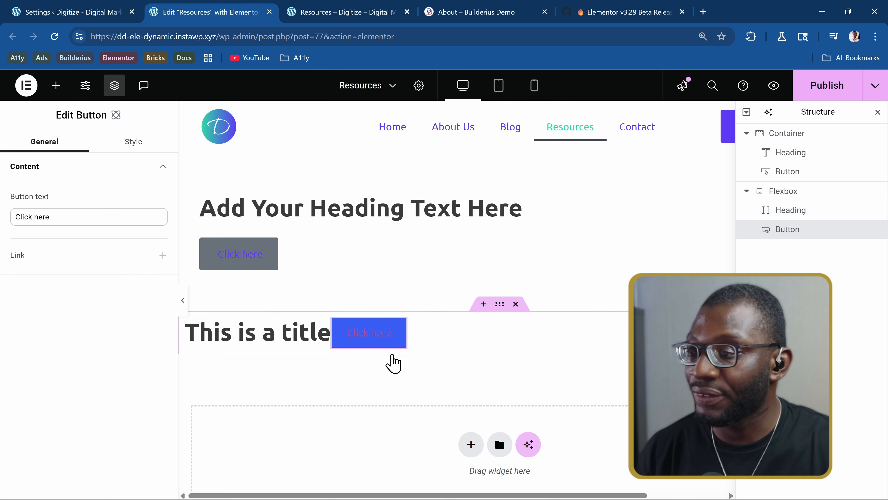
click(163, 259)
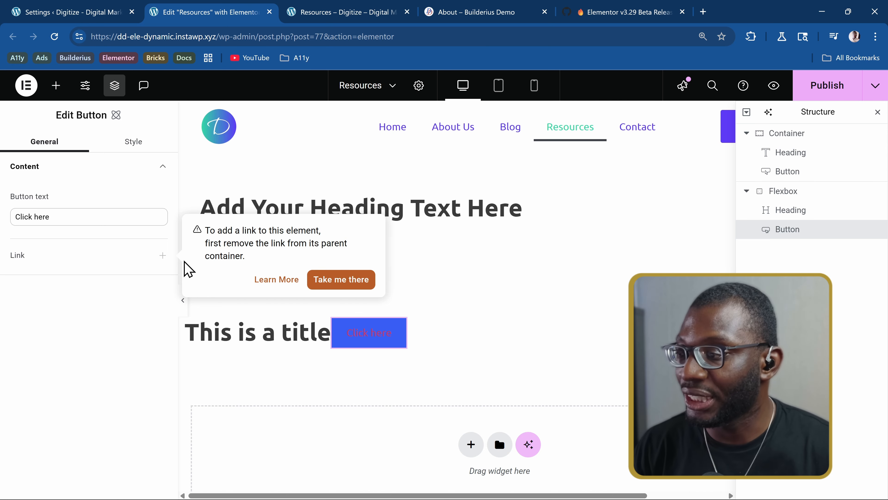
click(338, 279)
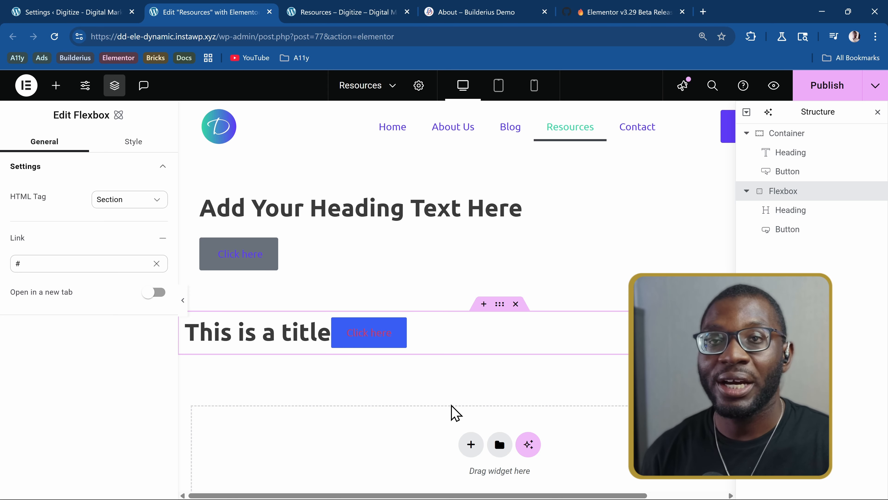
Step: Set the classic button's background to the global Accent colour and its text to the global White colour
click(266, 252)
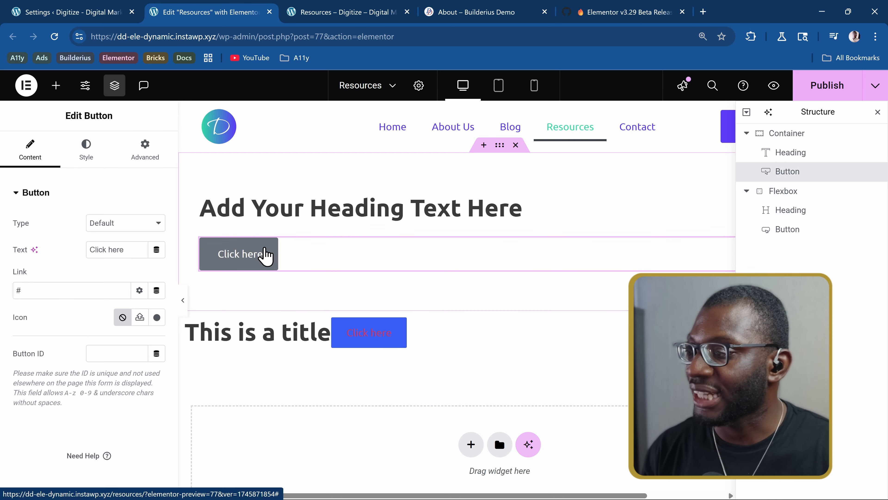
click(86, 158)
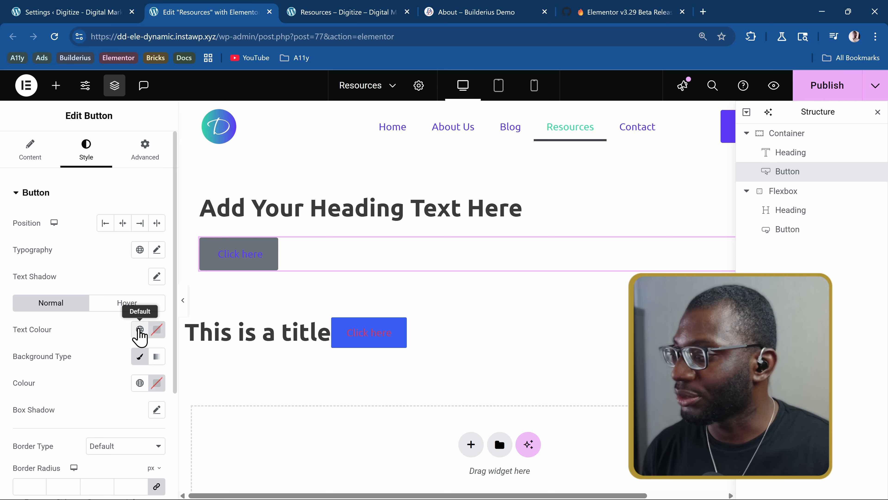
click(140, 383)
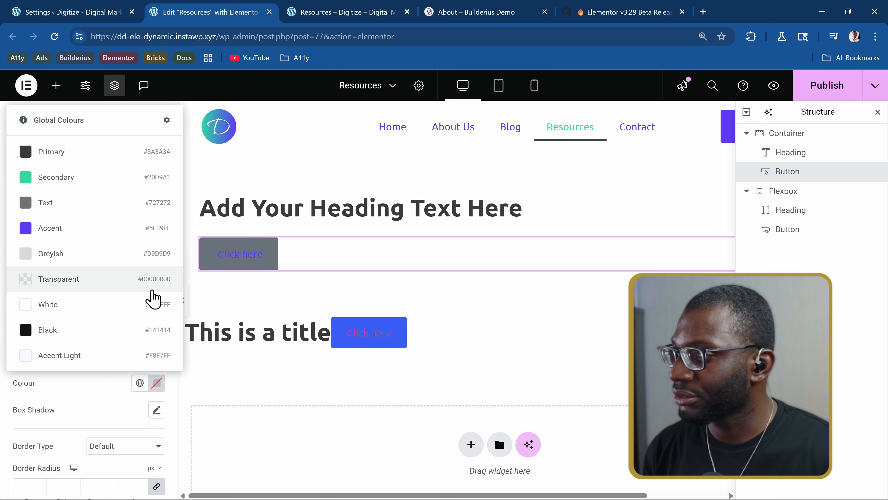
click(118, 240)
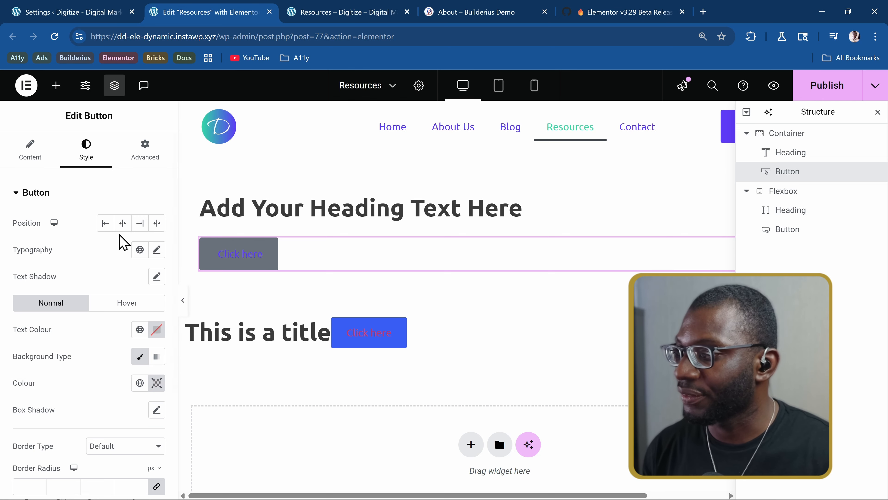
click(139, 329)
click(66, 254)
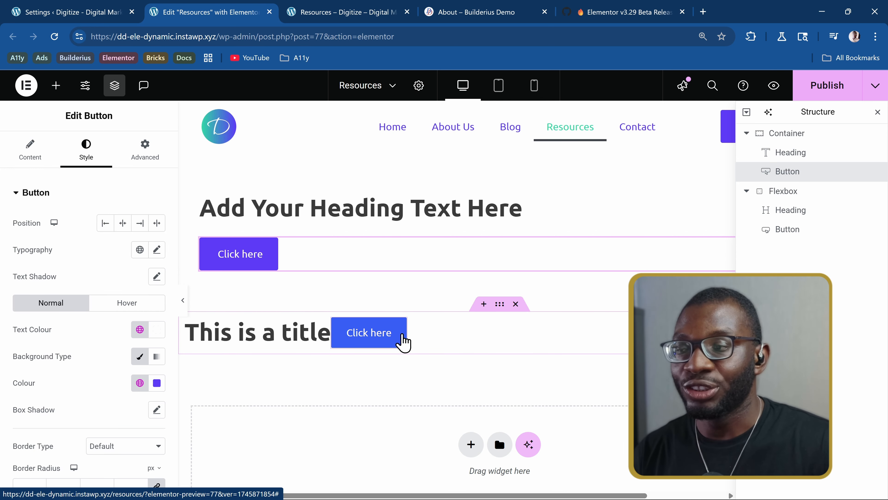
Step: Create a new class named primary-button on the atomic button inside the Flexbox
click(391, 338)
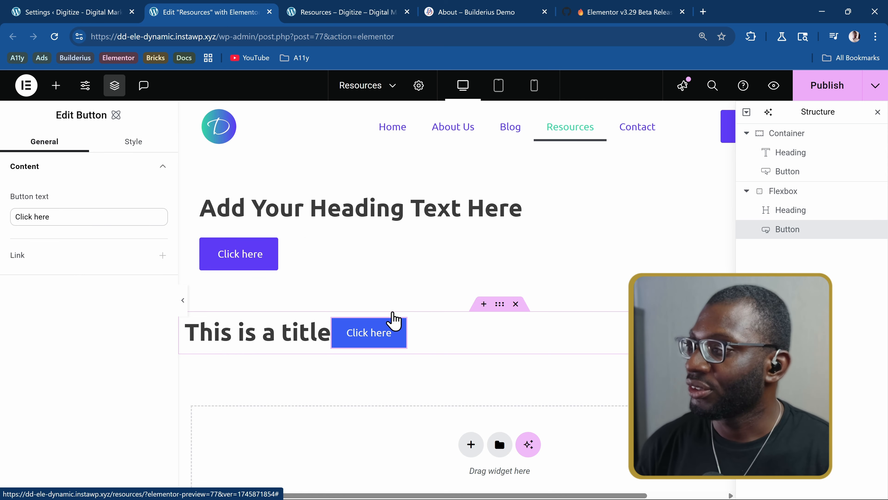
click(122, 143)
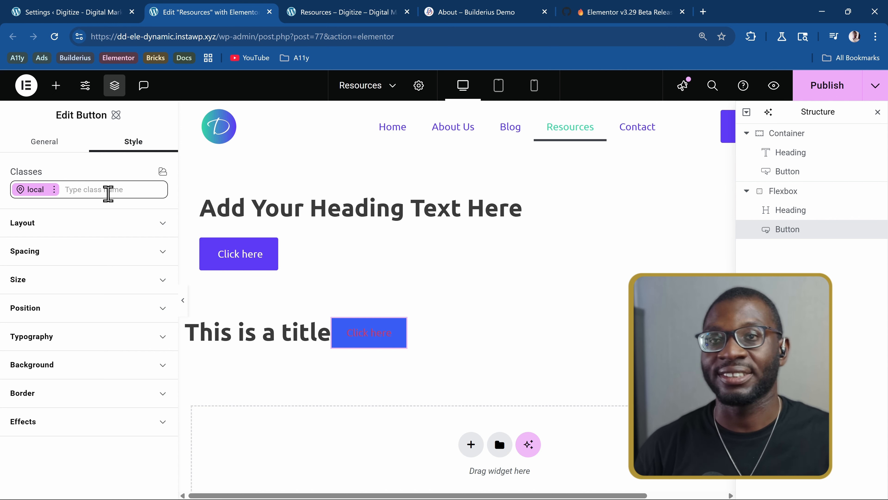
click(92, 191)
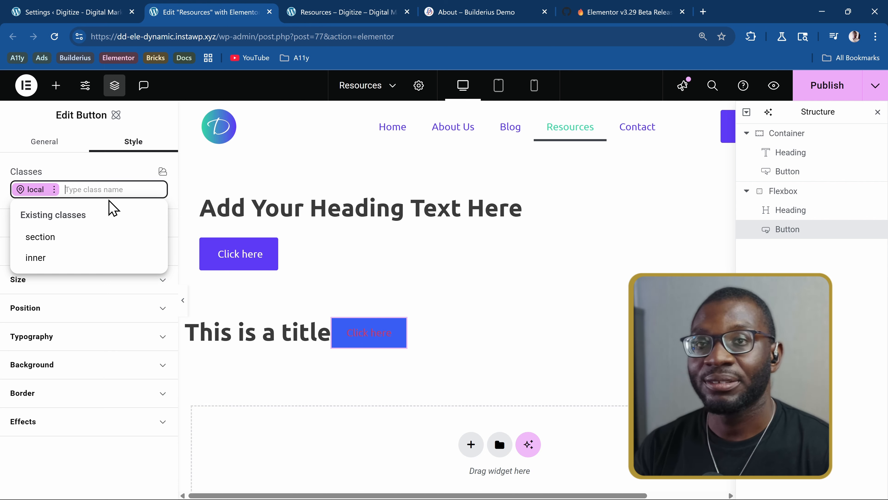
text(primary-bu)
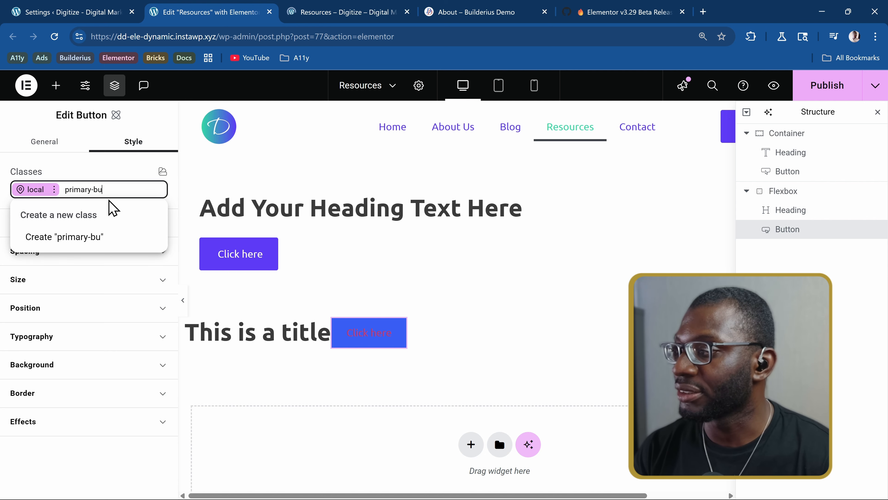
text(tton)
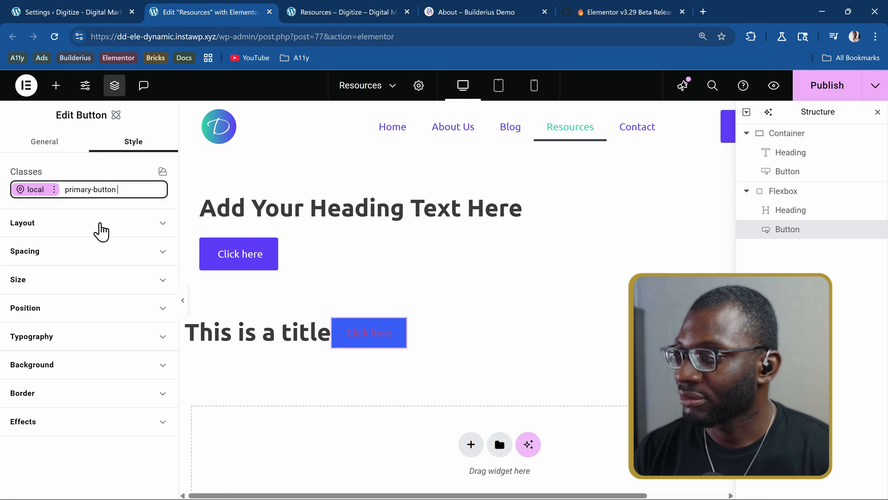
key(BackSpace)
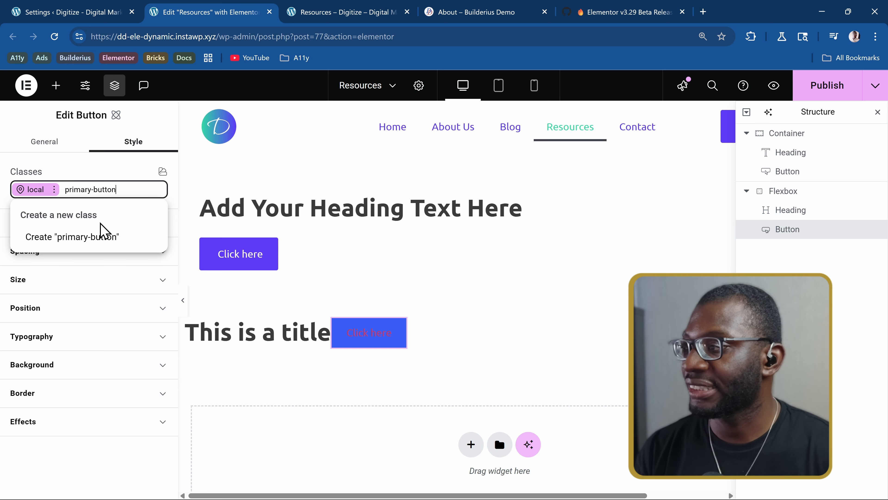
click(101, 235)
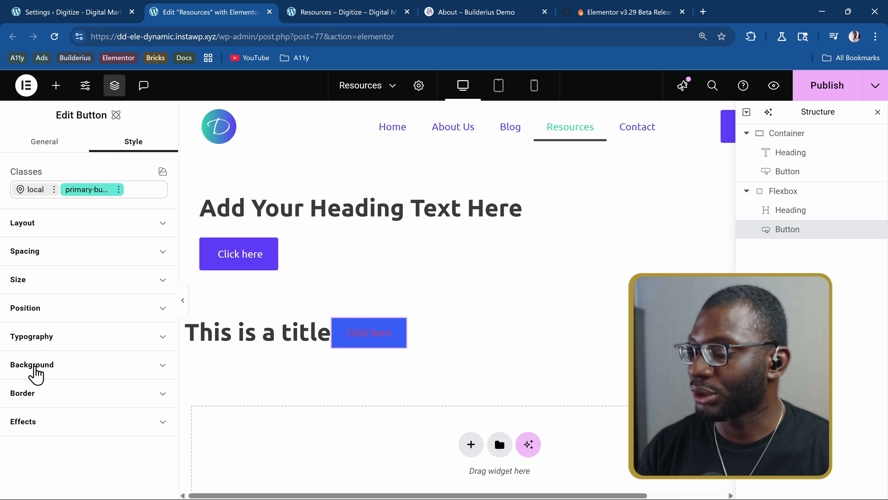
Step: Set the background colour of the Flexbox button's primary-button class to bright blue #0043ff
click(46, 369)
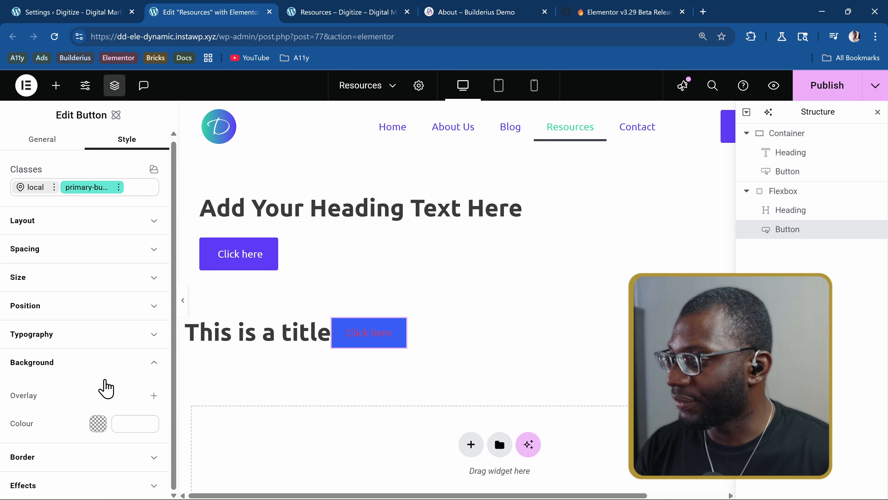
click(98, 424)
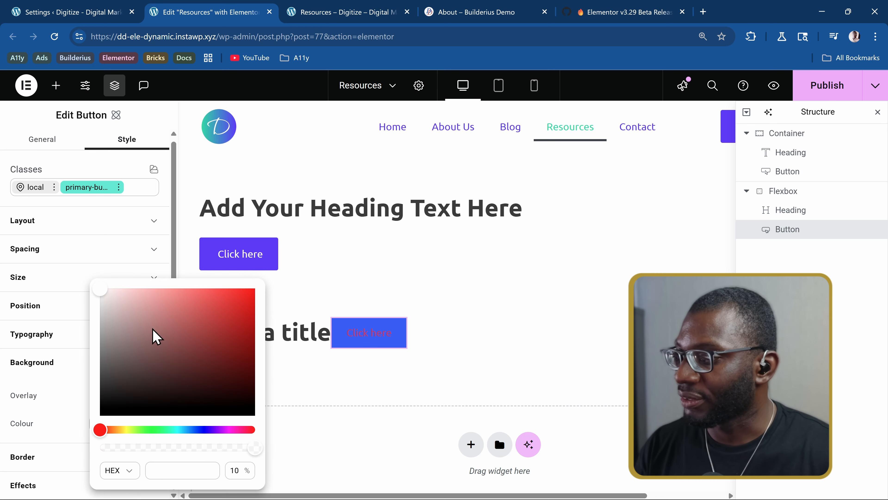
drag(155, 333, 234, 365)
click(197, 430)
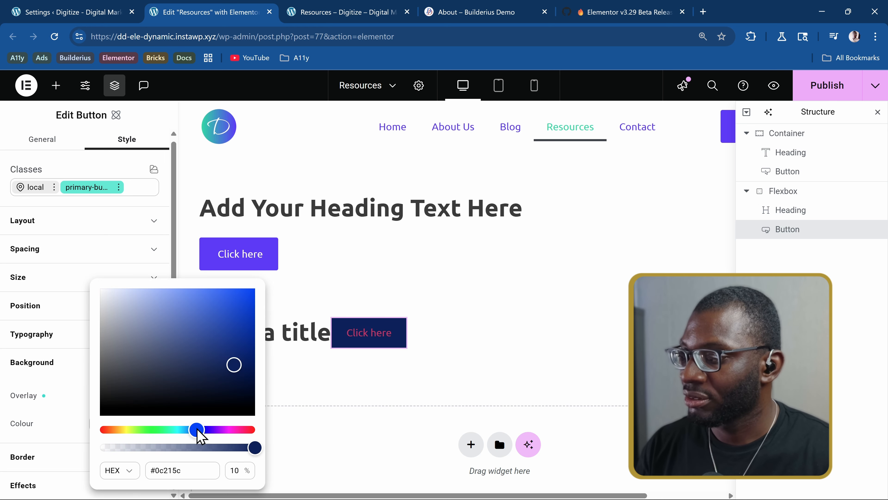
drag(236, 301, 260, 275)
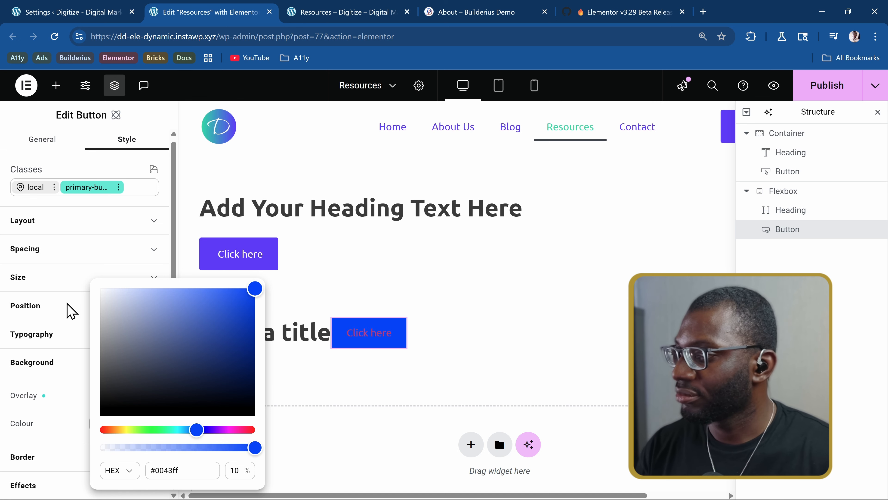
click(63, 389)
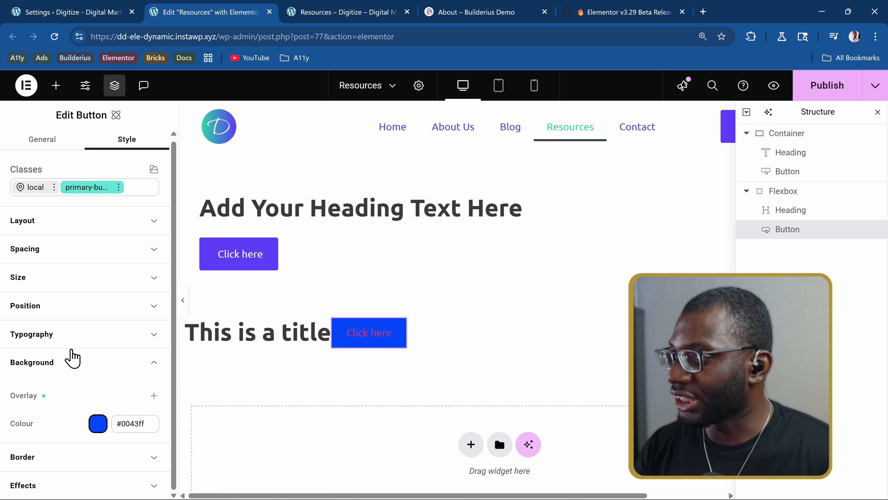
Step: Set the typography text colour of the primary-button class to white #ffffff
click(57, 336)
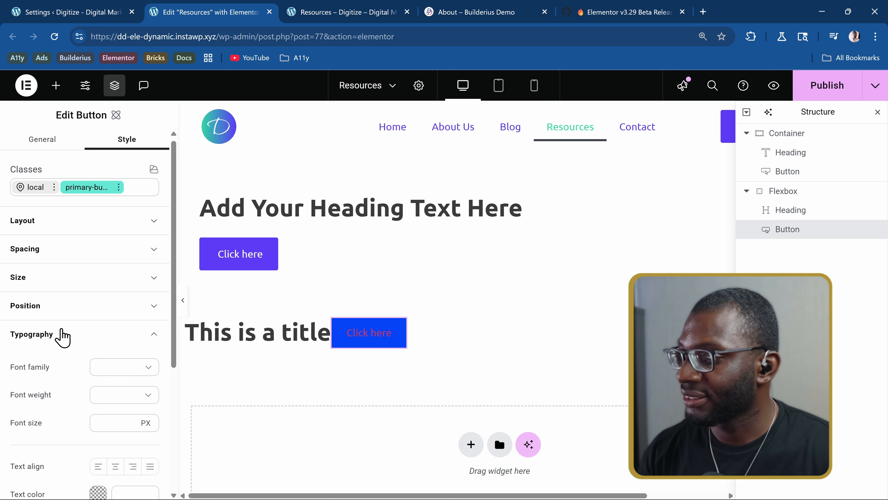
scroll(60, 332, down, 3)
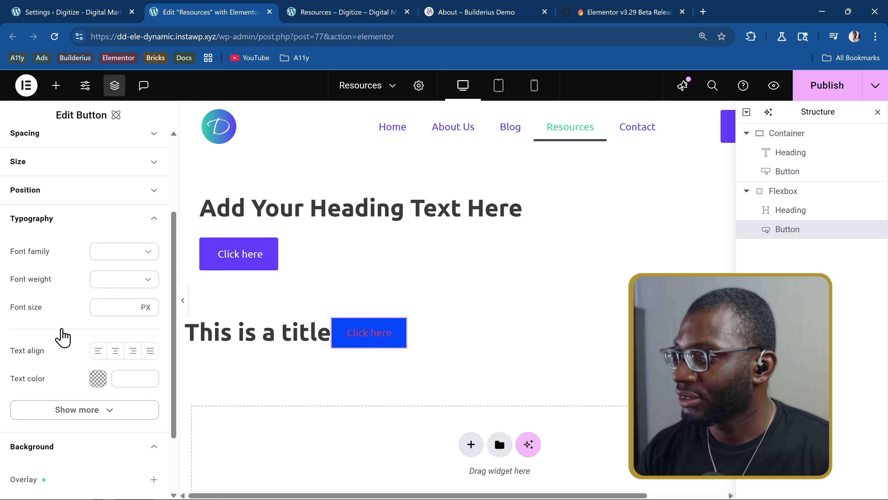
click(98, 378)
drag(145, 388, 89, 287)
click(28, 413)
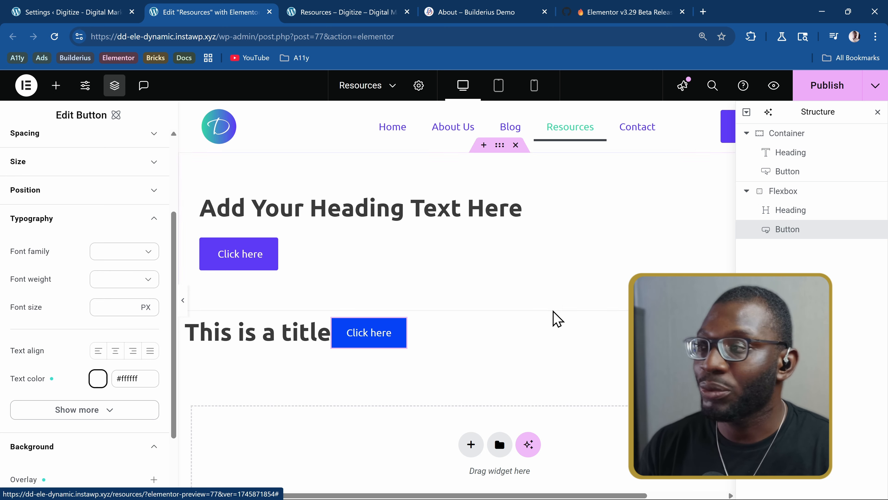
Step: Add a second atomic button after the first one in the Flexbox and assign it the existing primary-button class
click(56, 85)
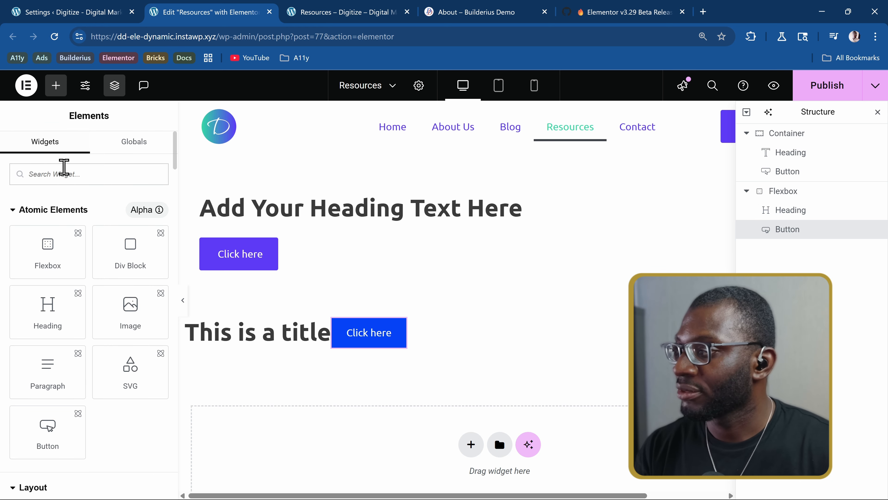
text(button)
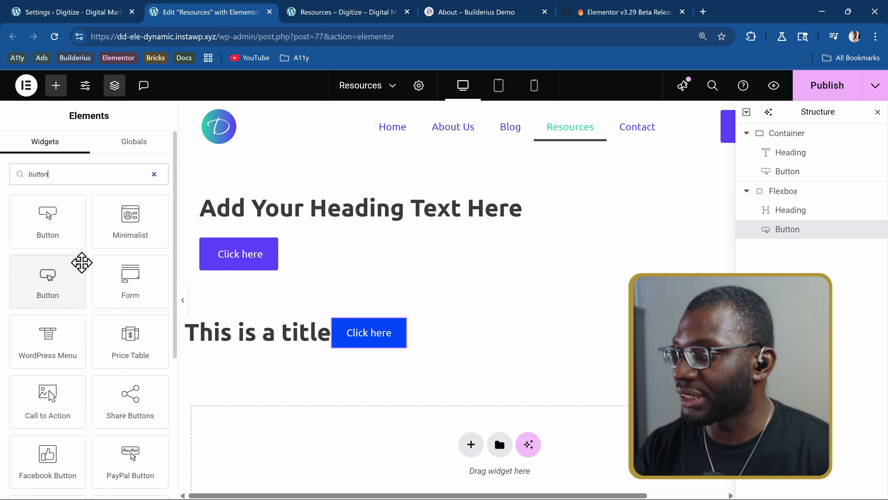
click(76, 272)
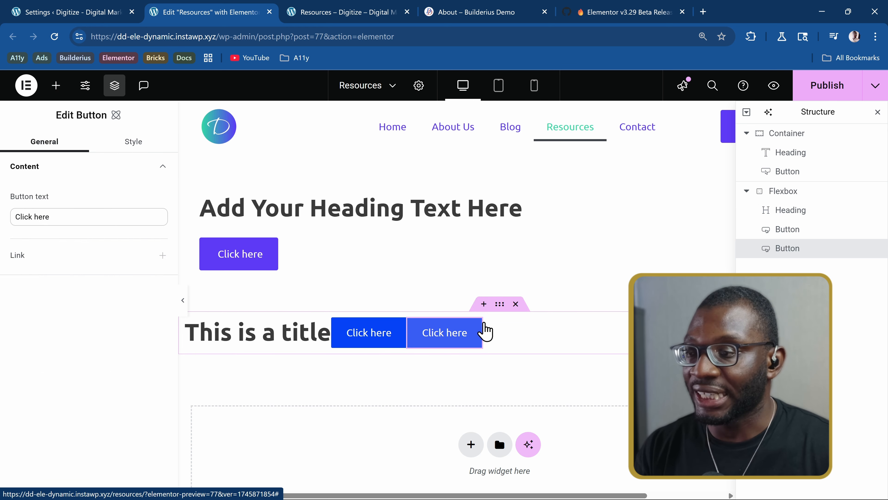
click(133, 141)
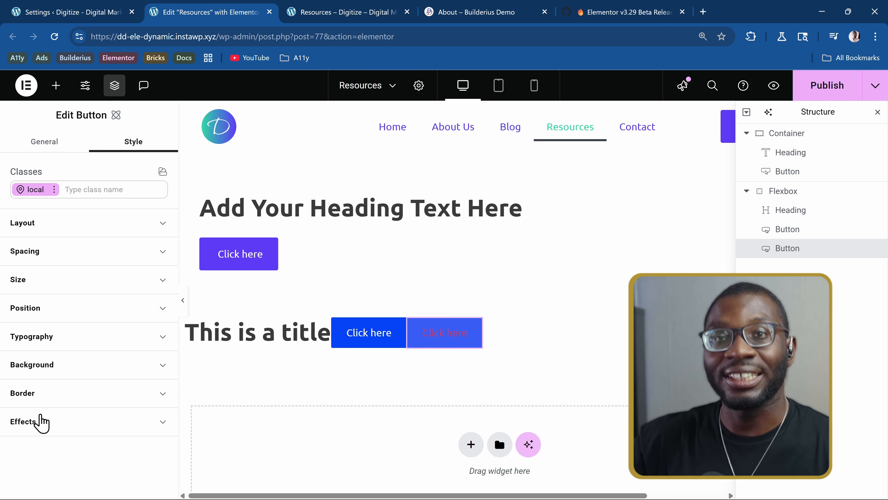
click(101, 190)
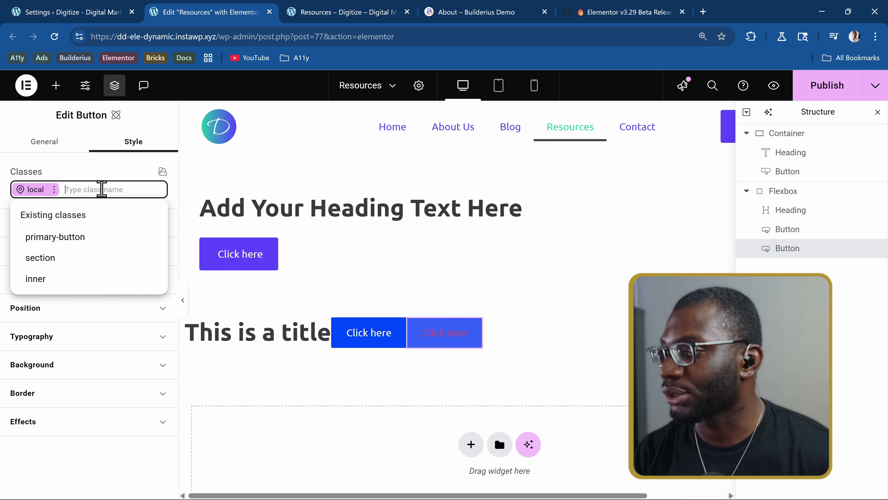
click(76, 237)
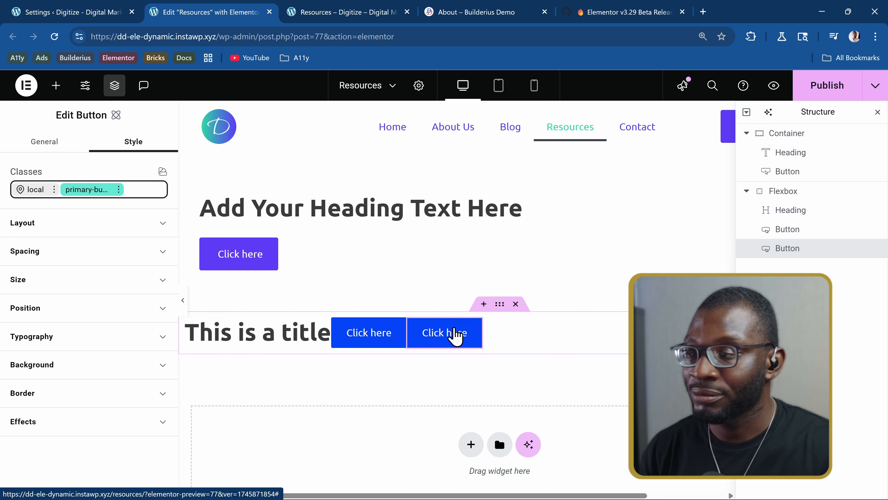
Step: Change the primary-button class's background colour to purple #6d00ff from the second button
click(52, 364)
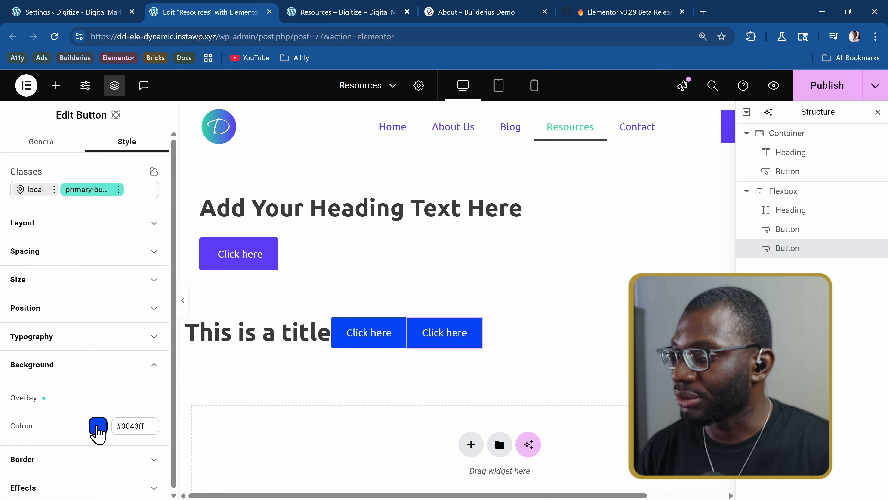
click(99, 429)
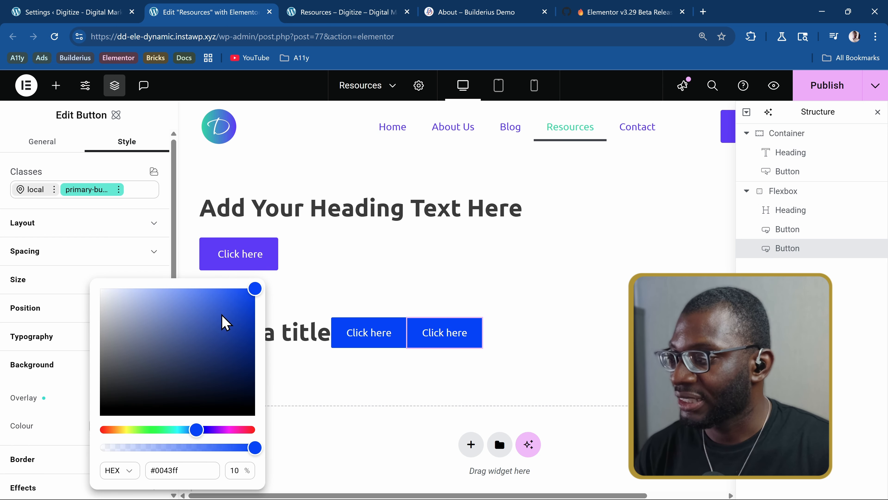
mouse_move(203, 430)
mouse_down()
mouse_move(223, 431)
mouse_move(216, 432)
mouse_up()
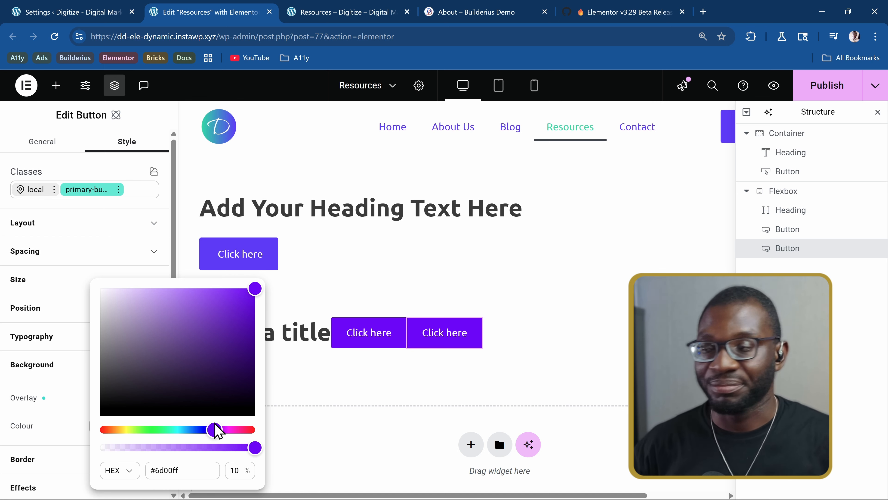
click(66, 389)
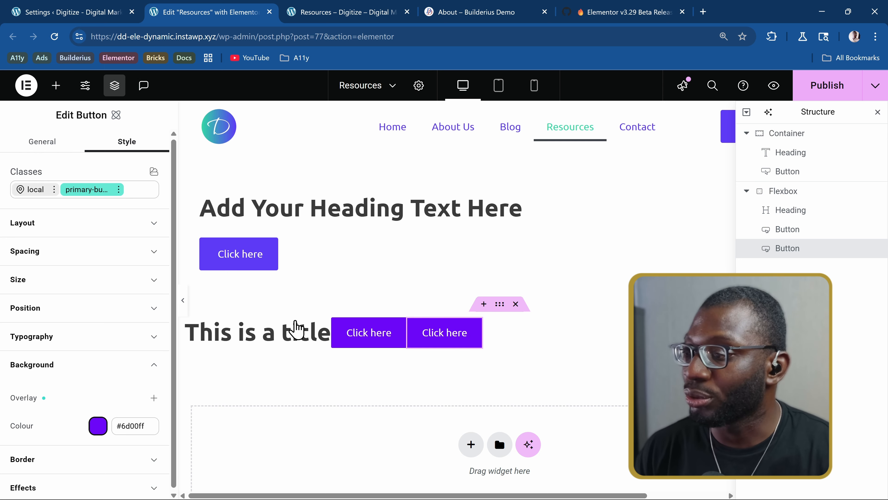
Step: Unlink the padding sides in the first Flexbox button's local style, set top padding to 20 px and check the available units
click(393, 335)
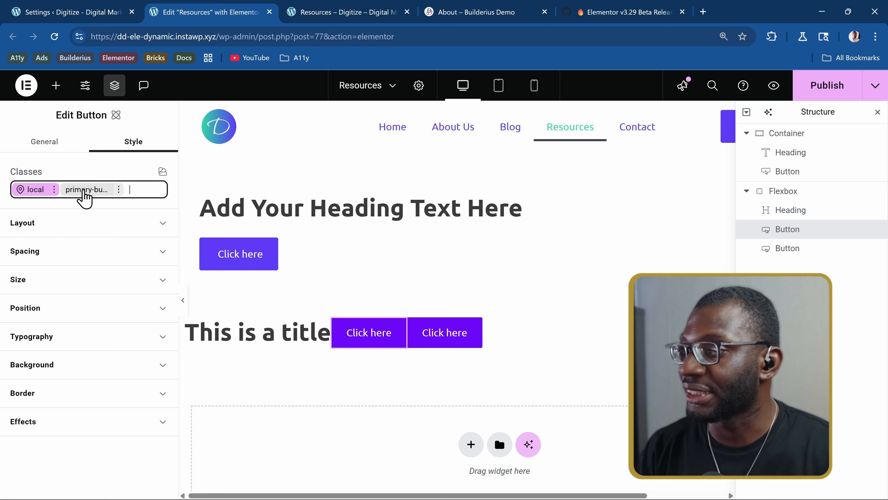
click(105, 196)
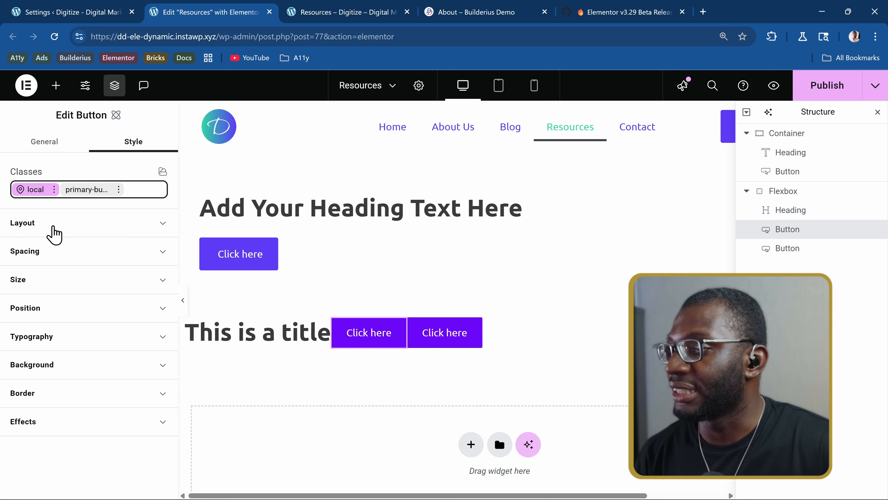
click(34, 251)
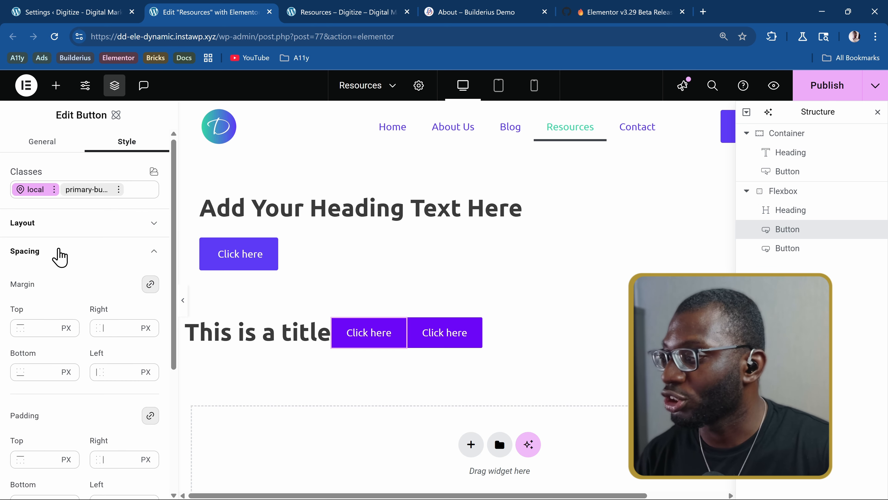
click(38, 329)
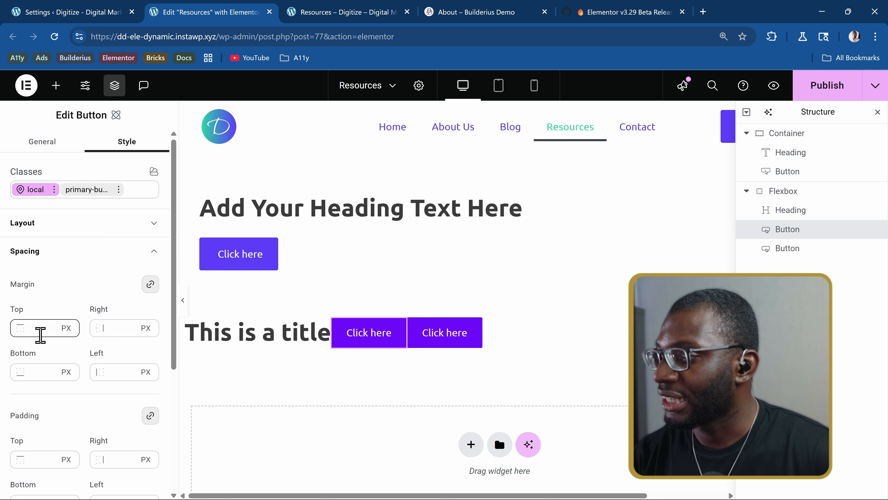
scroll(35, 403, down, 3)
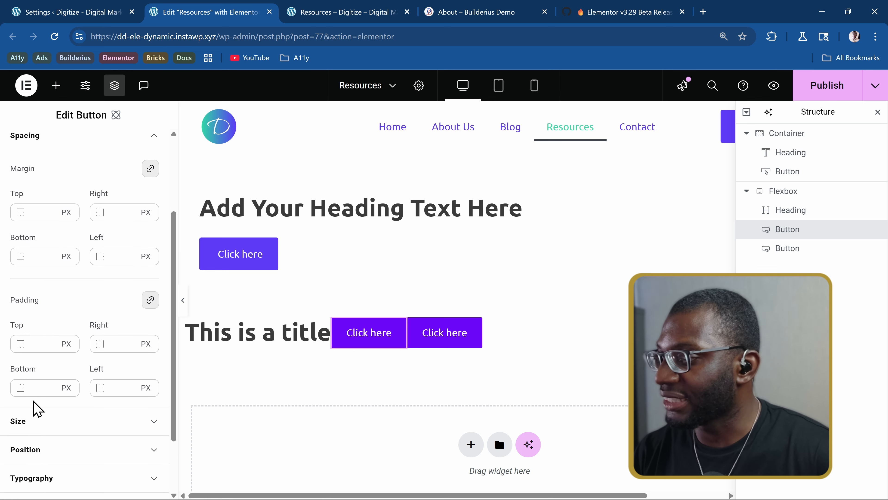
click(35, 349)
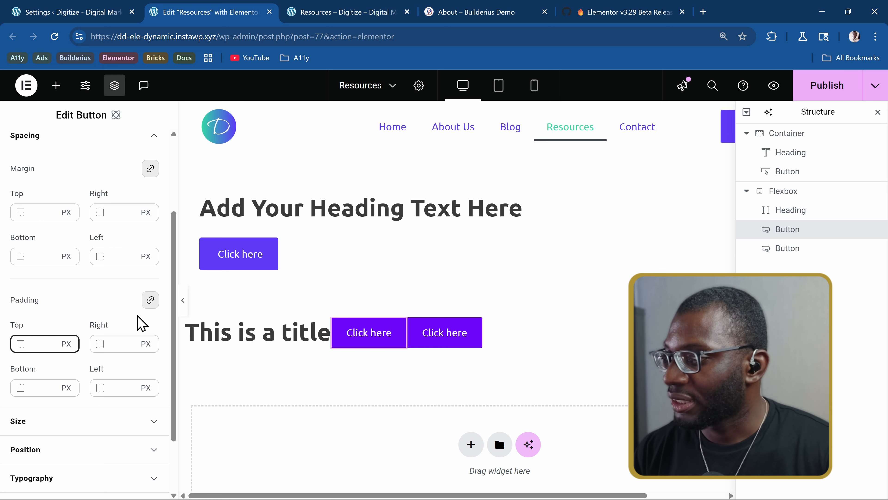
click(149, 300)
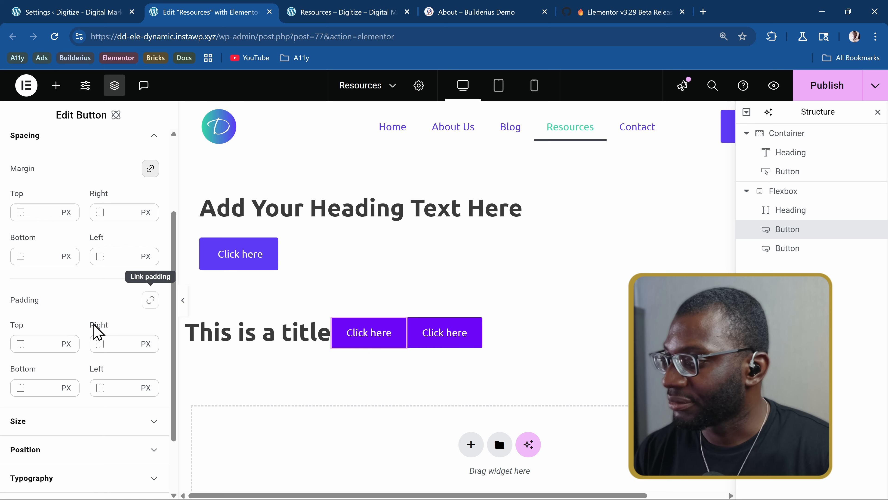
click(40, 345)
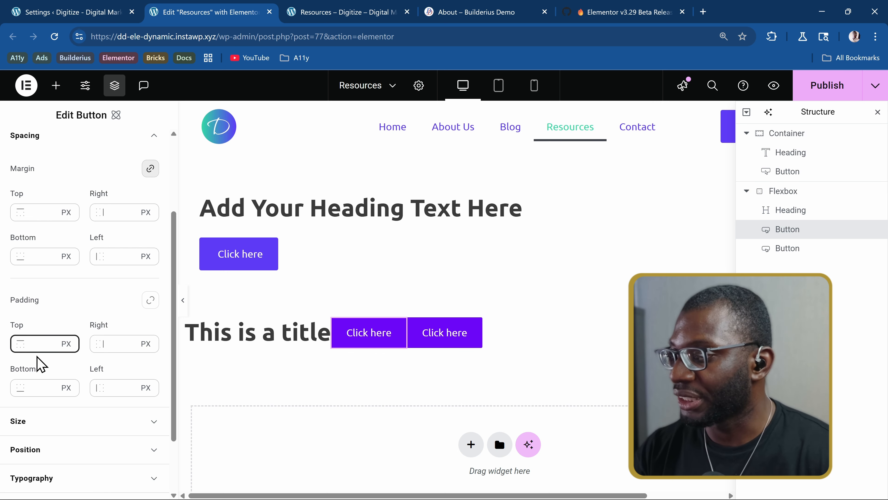
text(20)
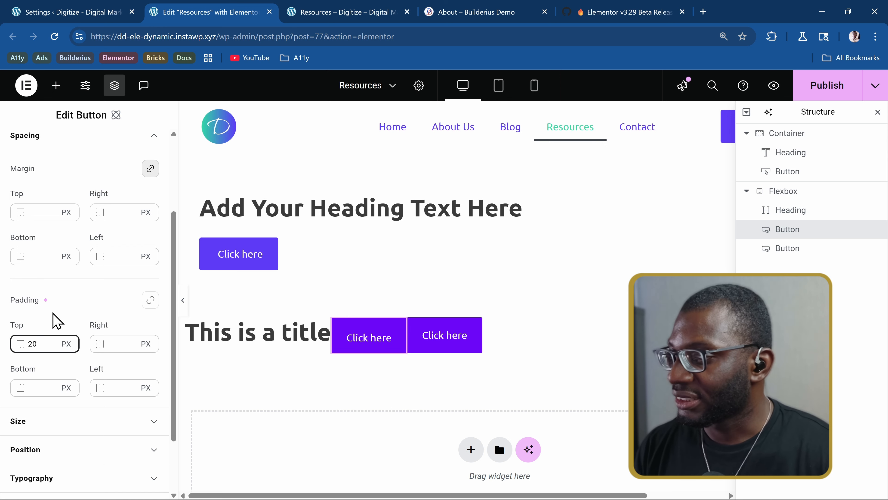
click(68, 347)
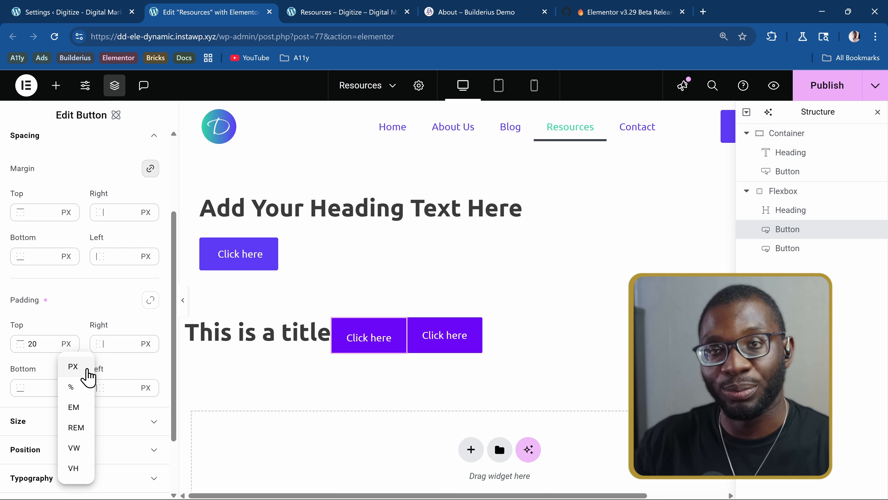
click(62, 314)
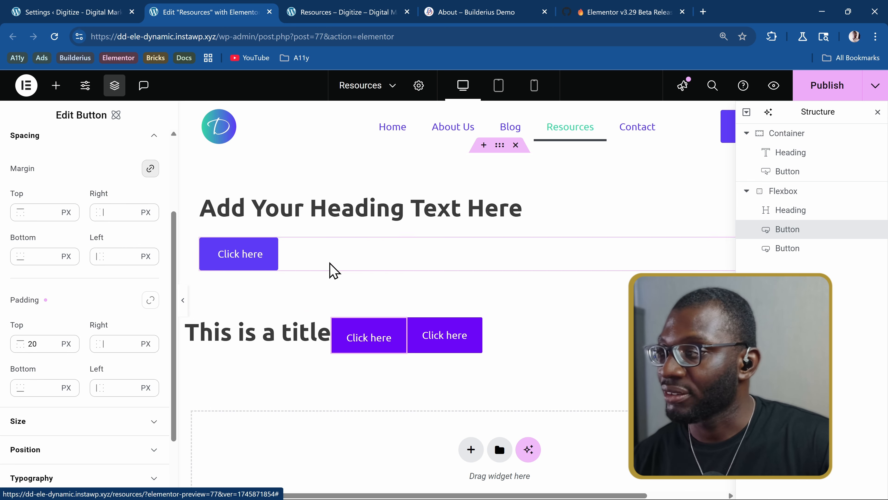
Step: Try linked paddings of 20 px and 40 px on the primary-button class from the first Flexbox button, and clear the padding
click(454, 335)
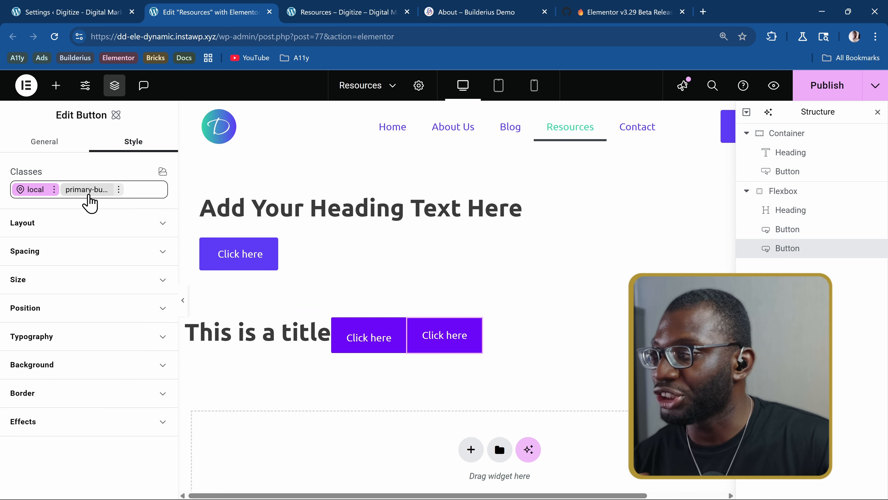
click(360, 336)
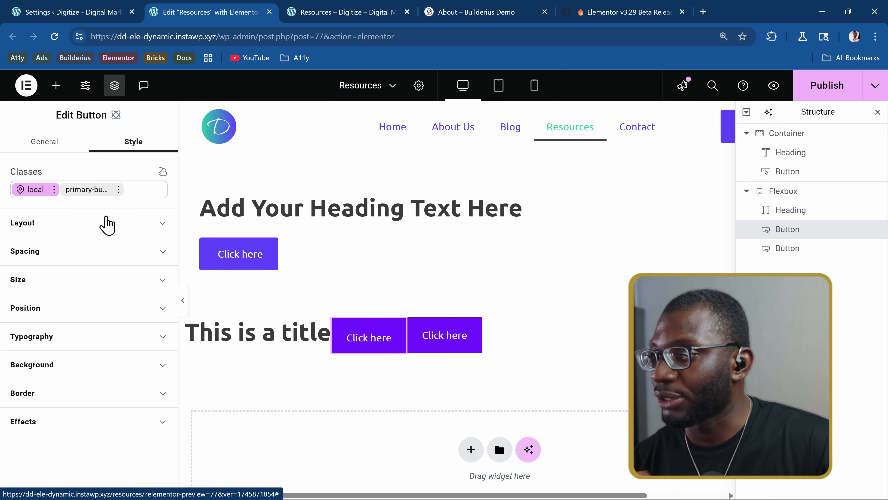
click(90, 190)
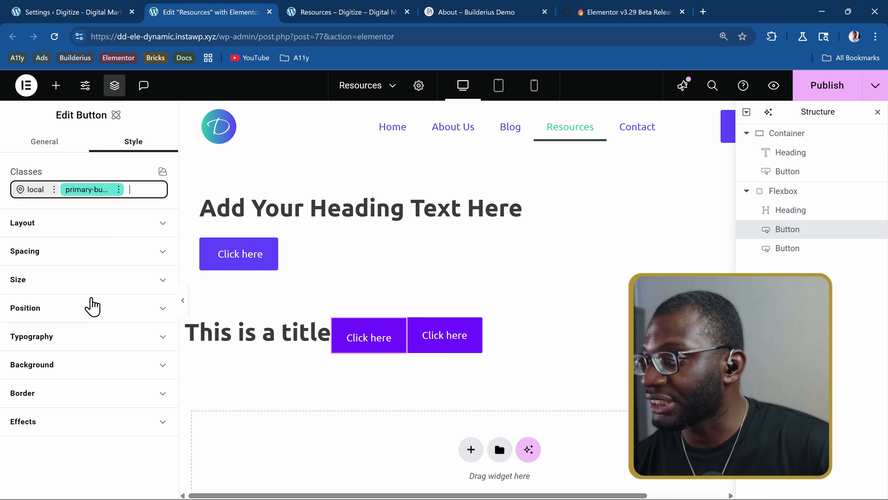
click(66, 289)
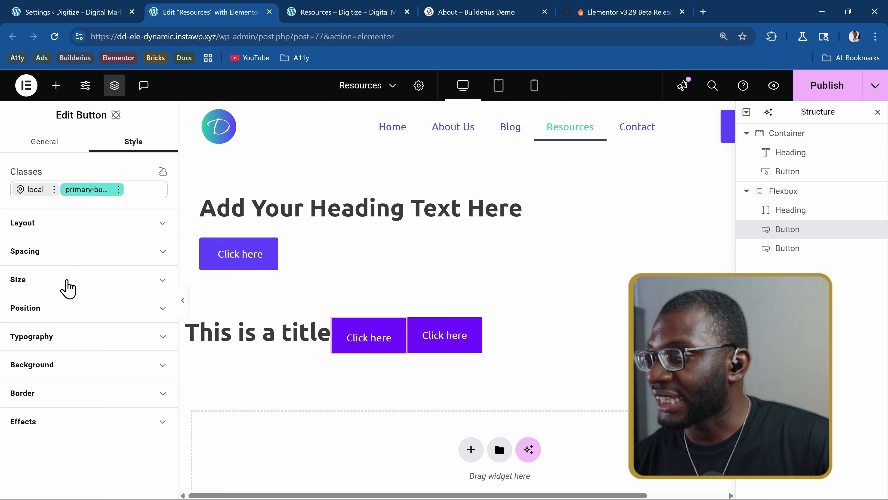
click(63, 259)
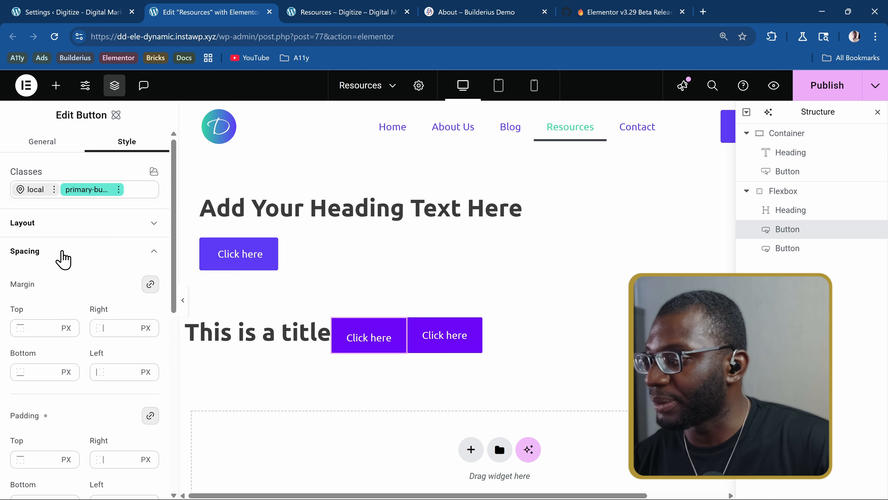
scroll(105, 302, down, 5)
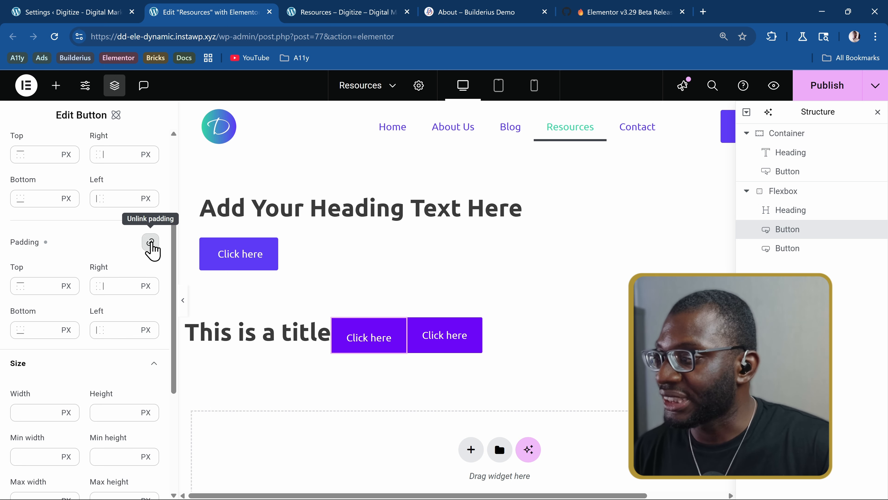
click(93, 285)
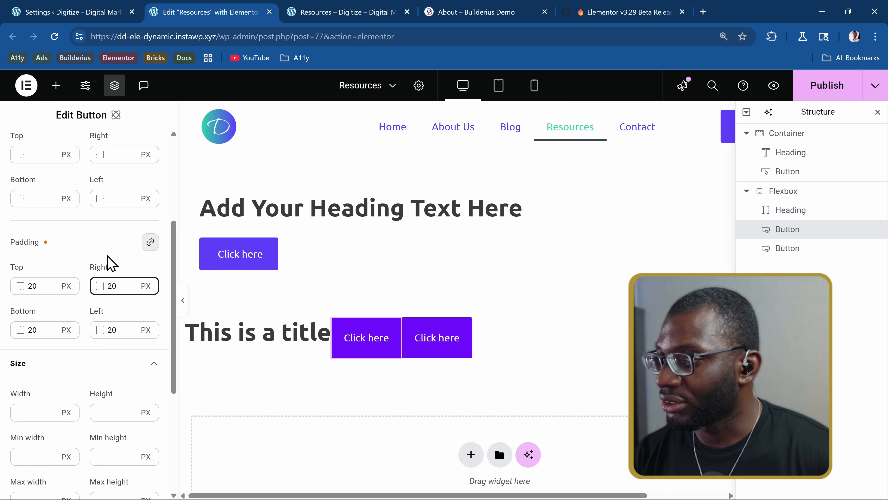
key(BackSpace)
text(4)
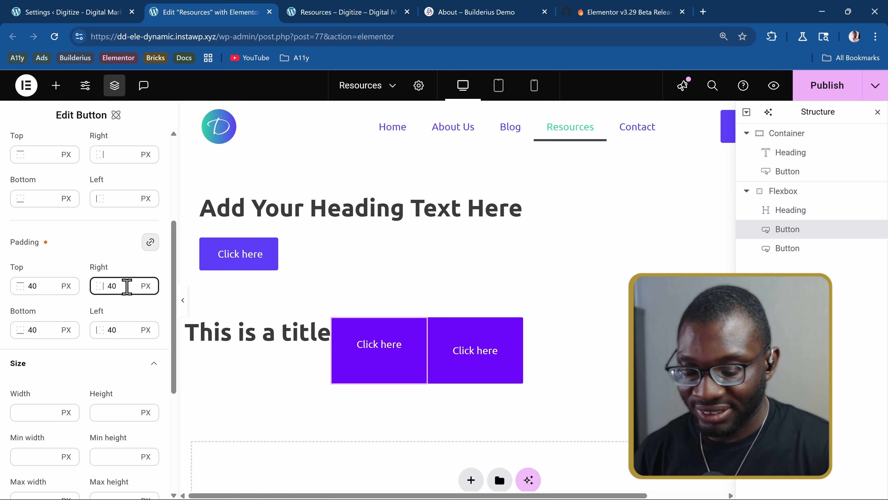
key(BackSpace)
key(BackSpace)
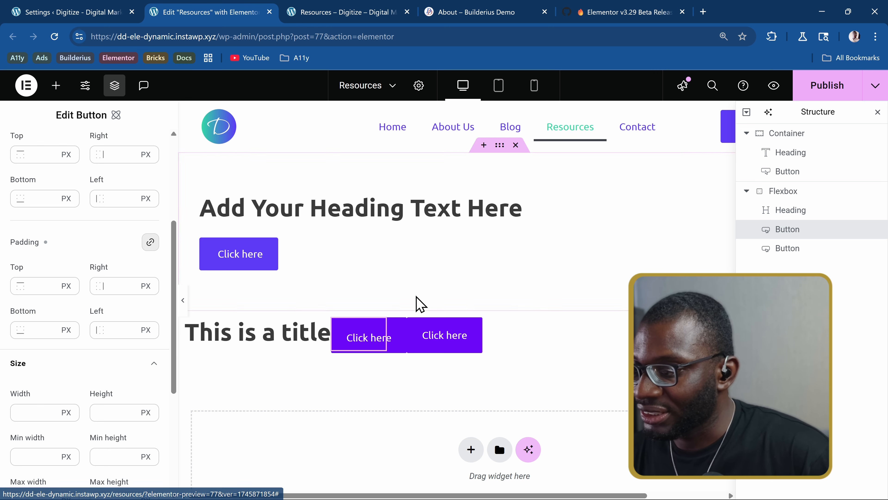
Step: Publish the page and inspect the first Flexbox button's HTML and CSS rules in the preview browser tab, enlarging the styles area
click(417, 342)
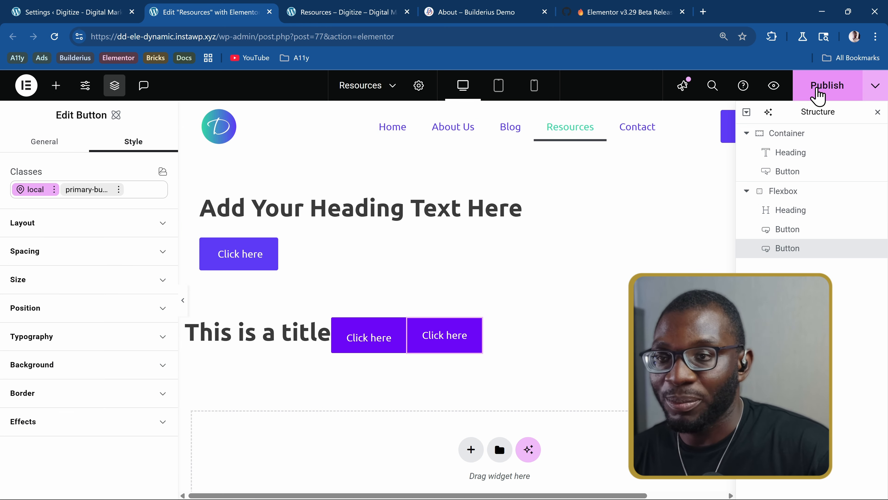
click(817, 95)
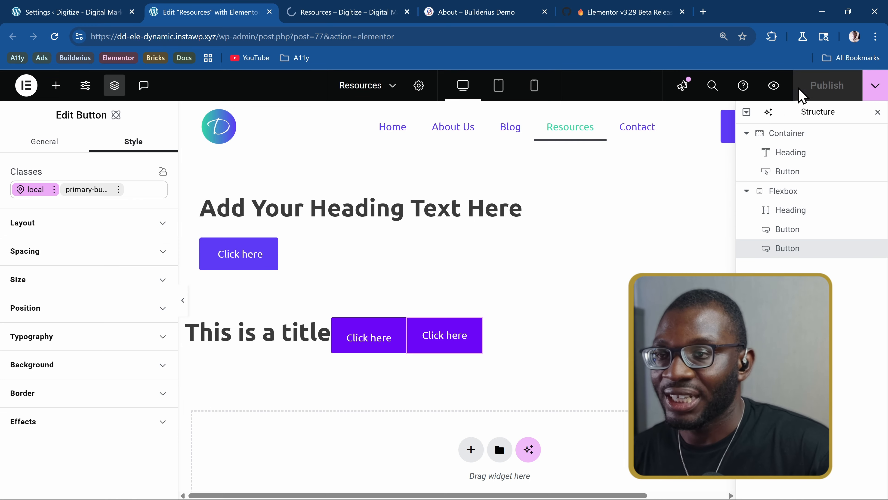
click(324, 15)
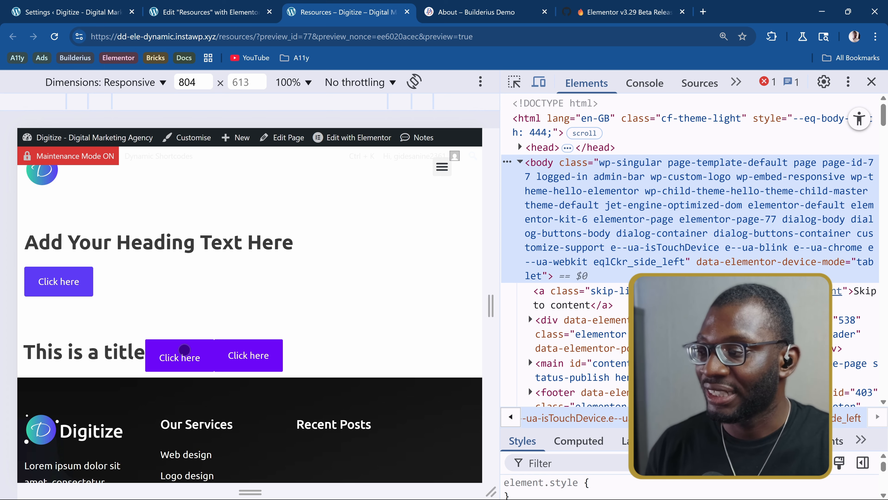
right_click(184, 349)
click(249, 332)
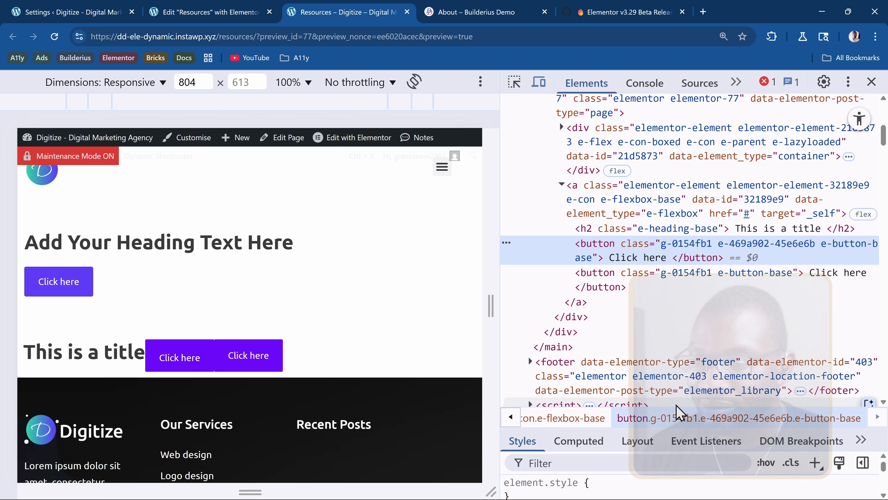
drag(678, 408, 678, 253)
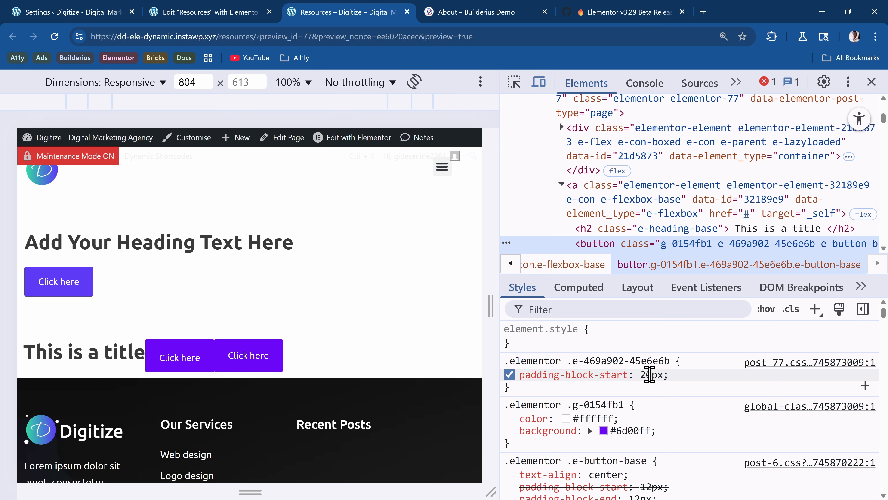
Step: Back in the Elementor editor, unlink the padding sides of the classic button in the Container and select its top padding value
click(198, 13)
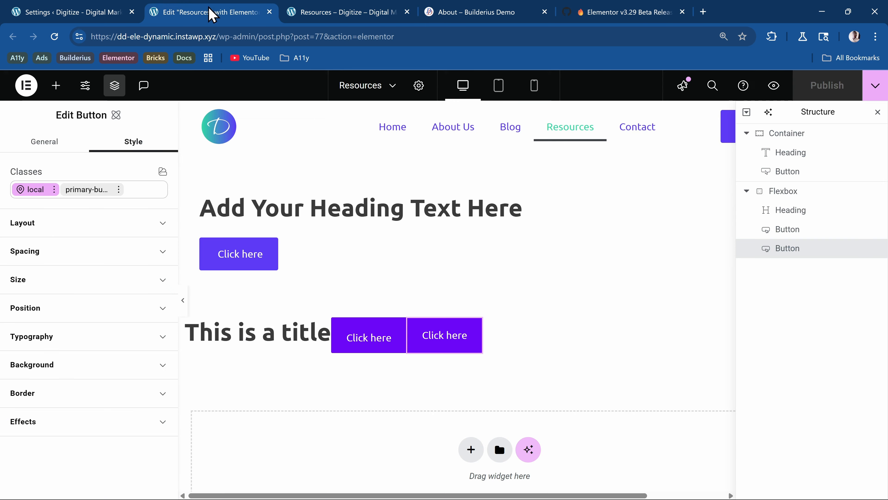
click(800, 175)
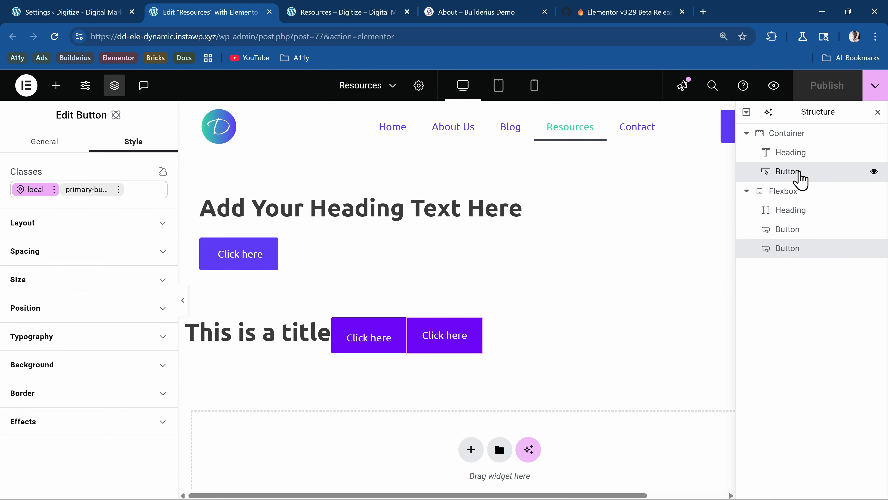
scroll(112, 274, down, 4)
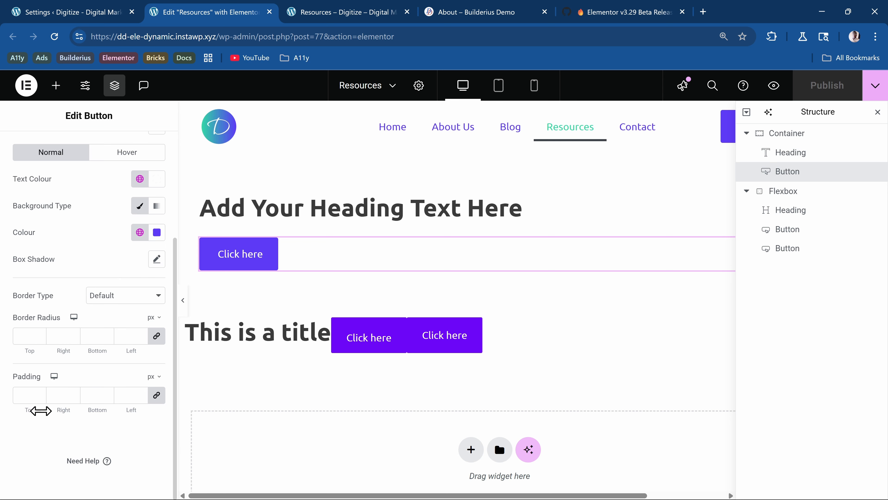
click(159, 399)
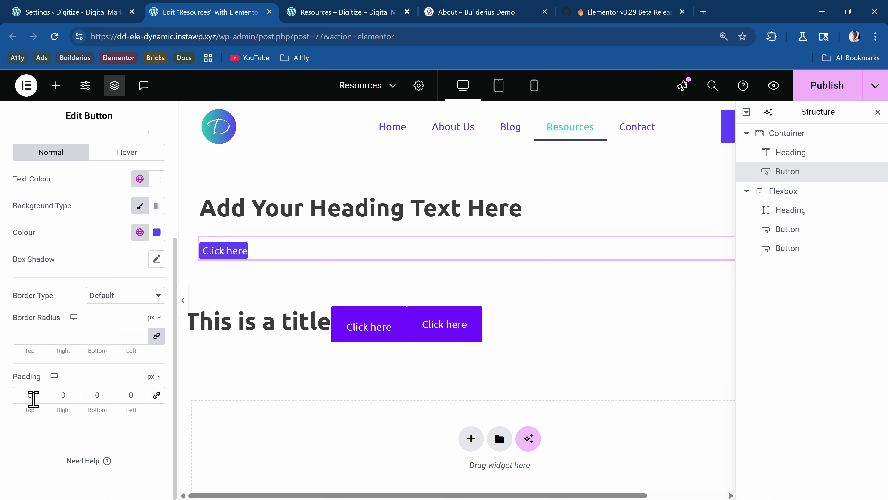
double_click(30, 396)
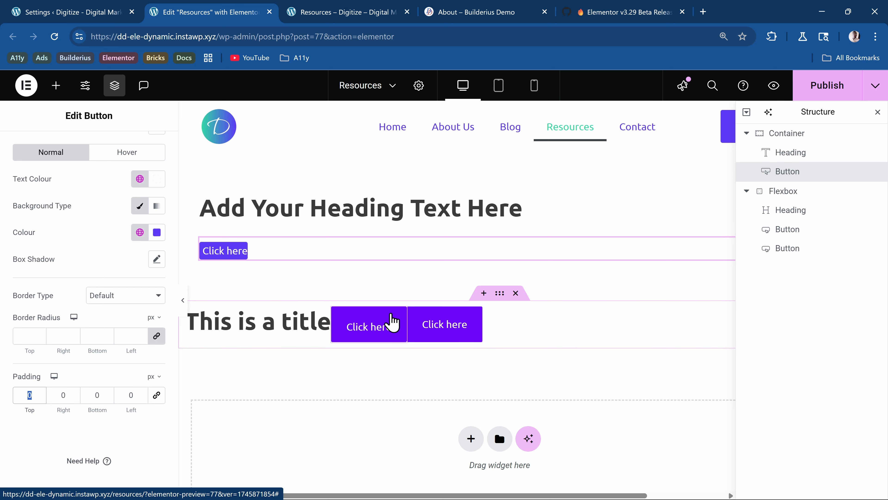
Step: Select the first Flexbox button for comparison and check its padding-block-start rule in the preview browser tab's developer tools
click(398, 325)
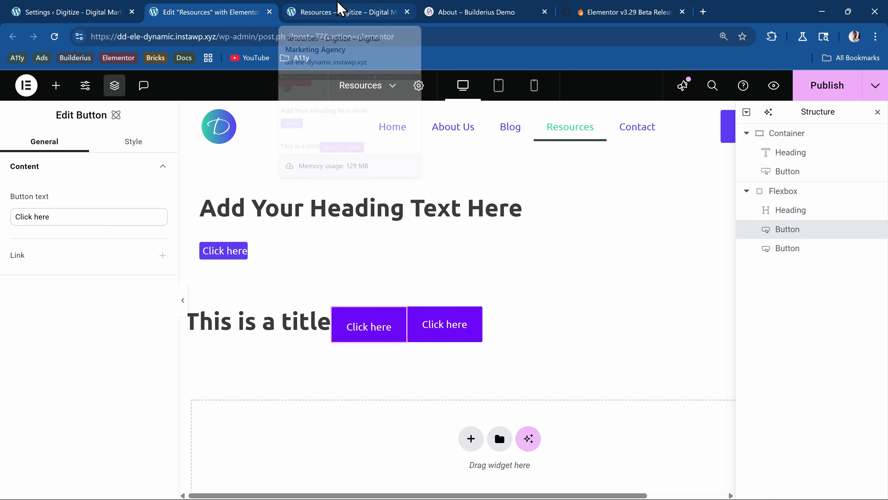
click(341, 9)
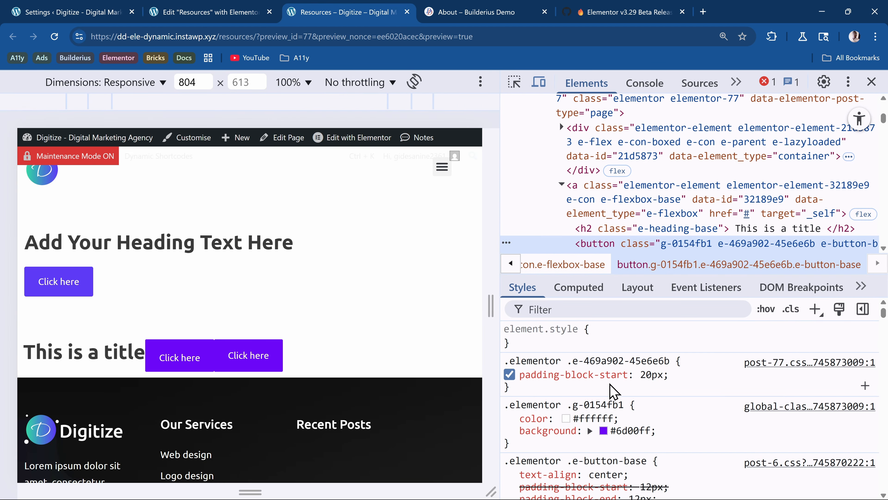
mouse_move(531, 379)
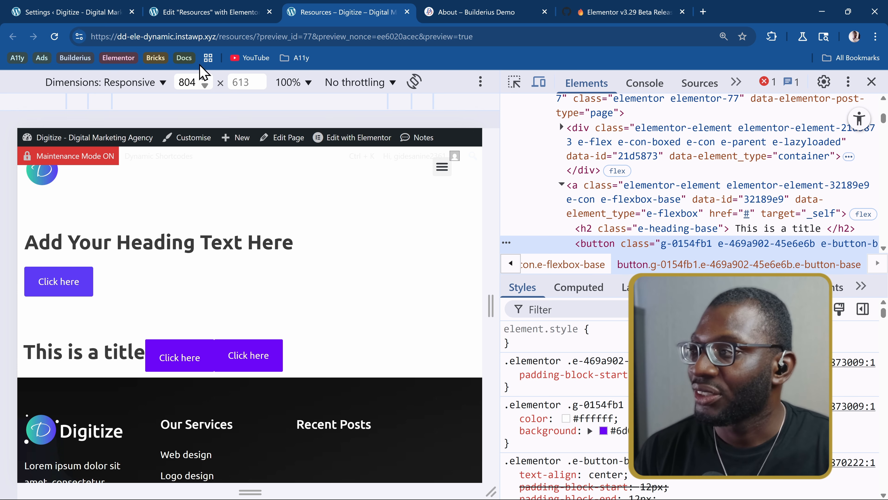
Step: Link the padding sides at 20 px in the first Flexbox button's local style in the editor, and publish the page
click(217, 15)
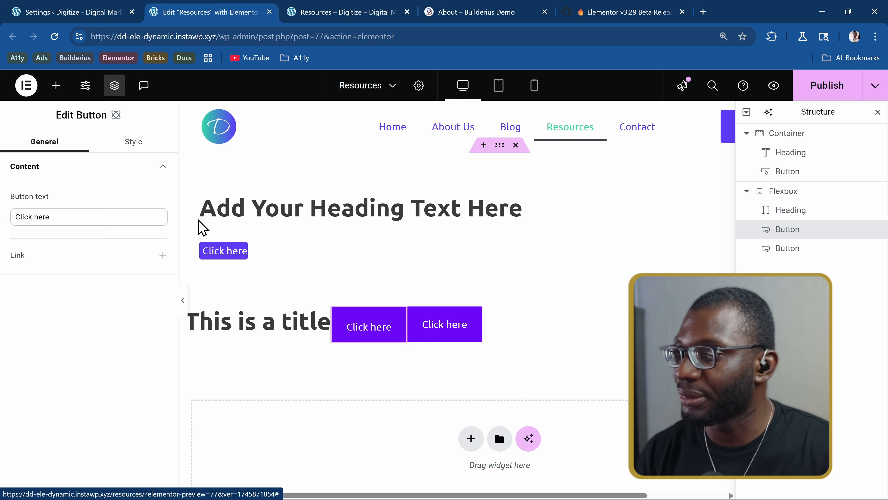
click(134, 143)
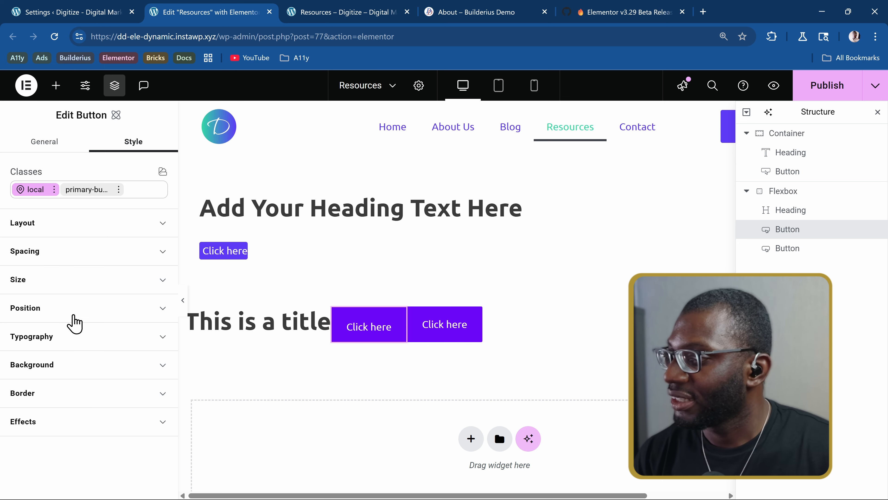
click(49, 254)
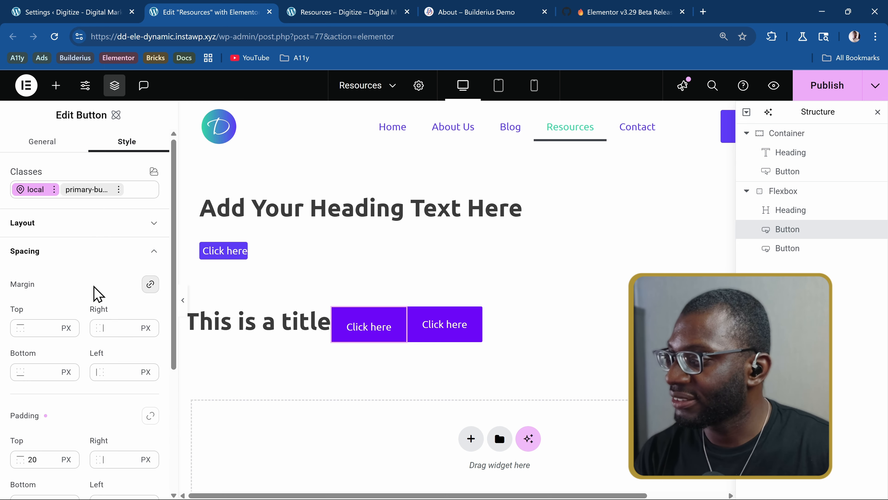
scroll(93, 296, down, 5)
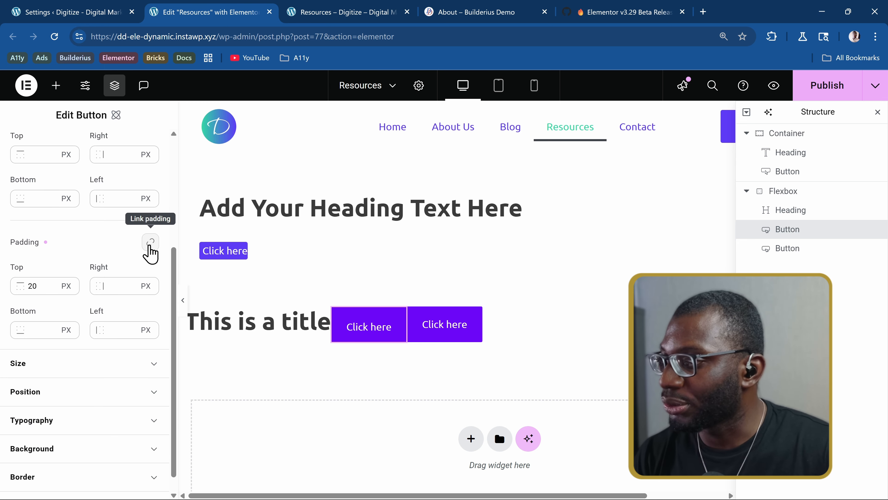
click(150, 242)
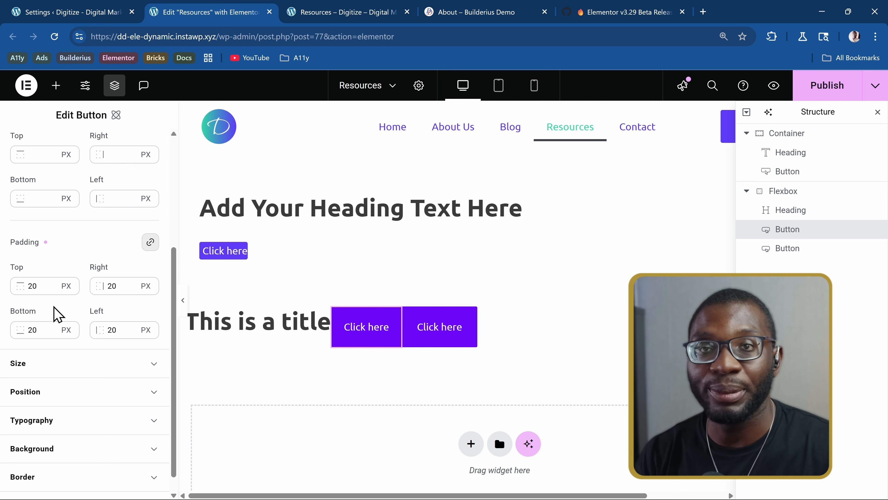
click(825, 92)
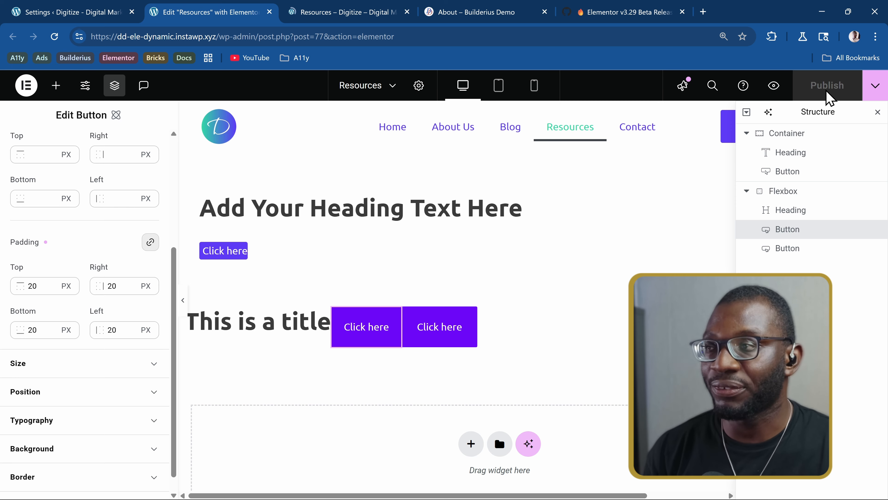
click(351, 12)
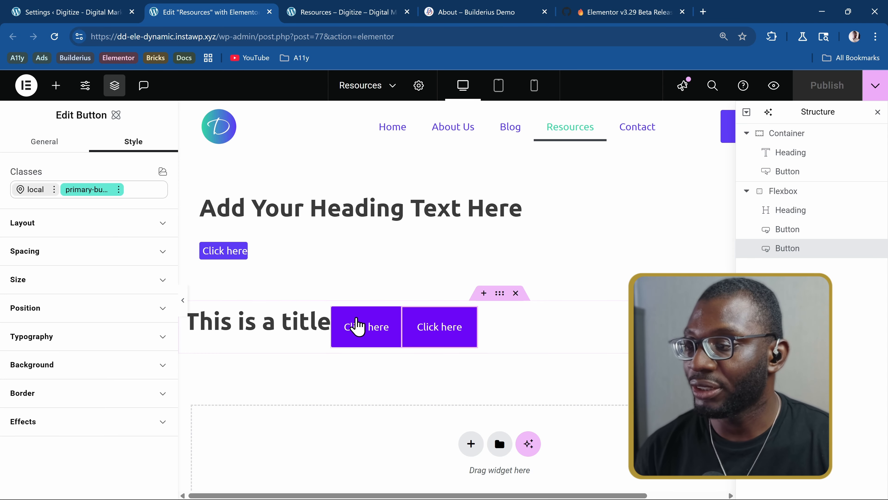
Step: Highlight the primary-button class name on the first Flexbox button and examine how its global and local selectors are named in the preview's styles
click(357, 325)
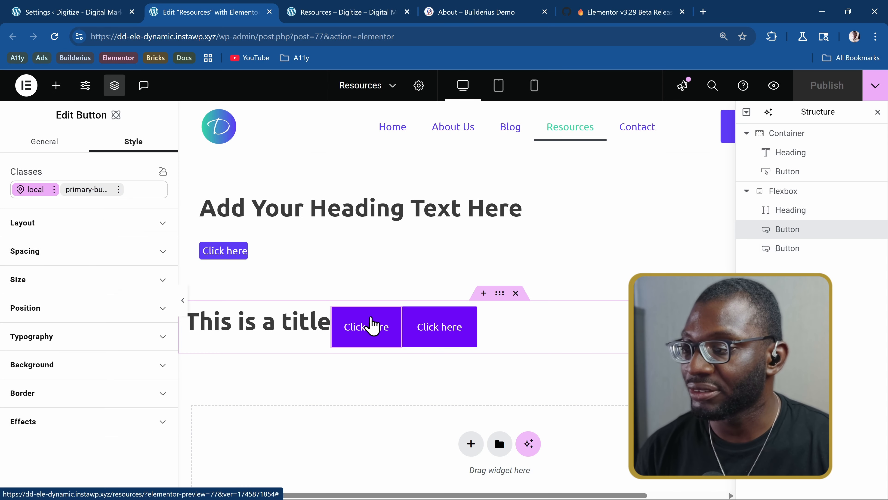
double_click(74, 193)
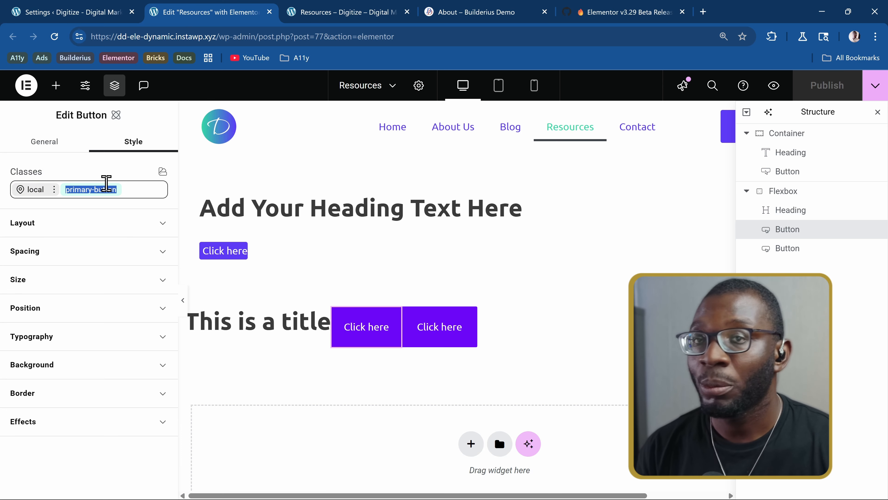
click(344, 12)
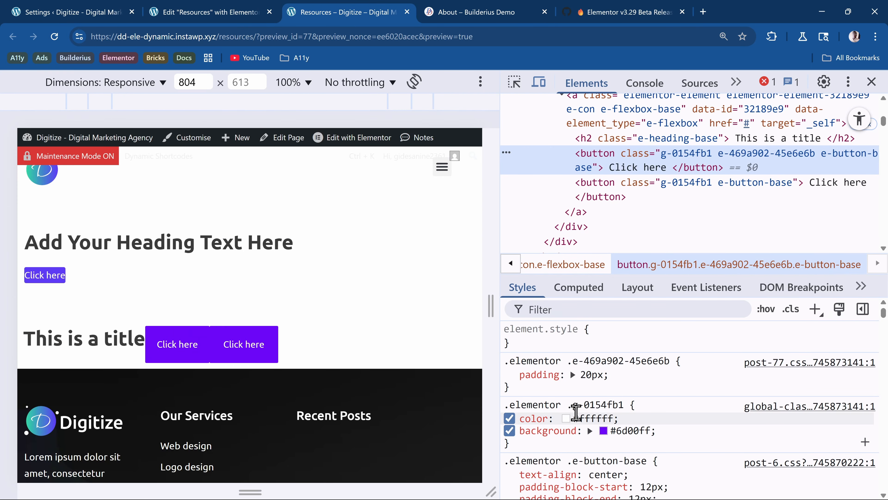
mouse_move(573, 407)
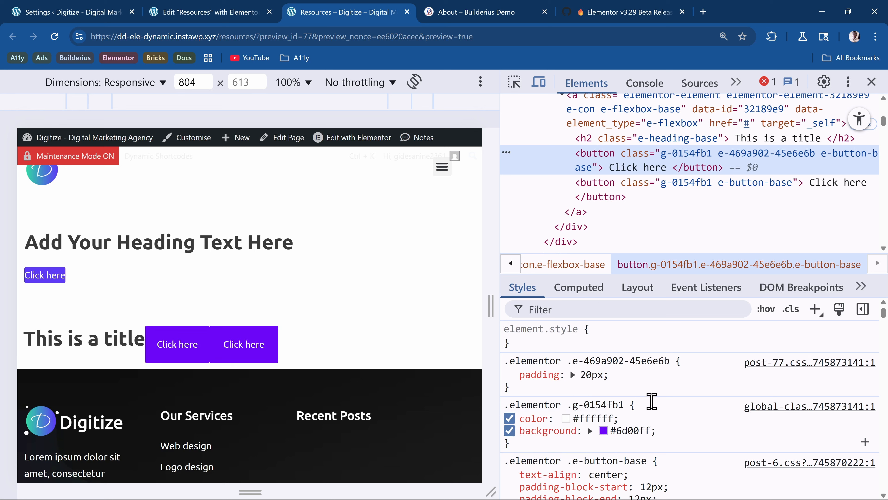
mouse_move(512, 404)
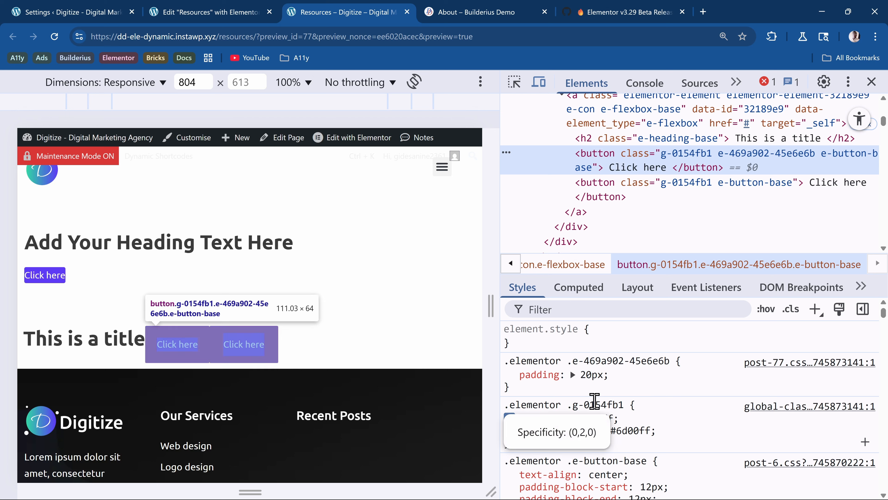
mouse_move(527, 361)
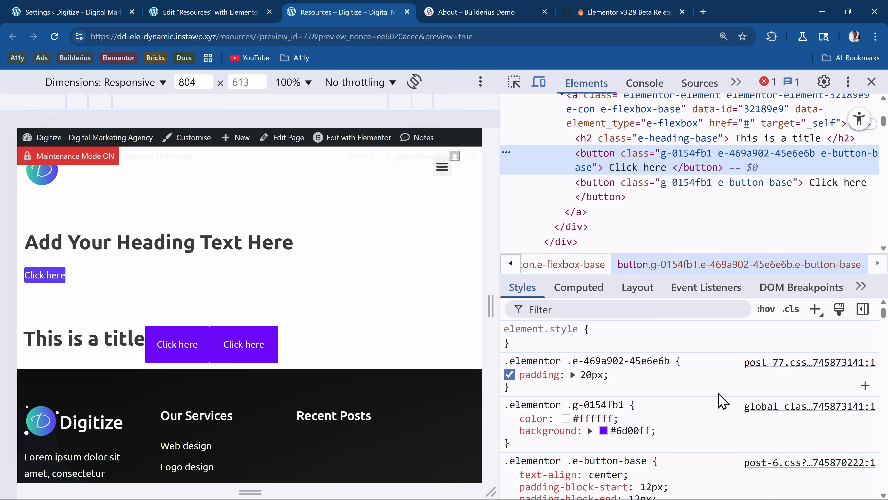
Step: Switch to the Builderius editor's browser tab and set the heading's local font family to Arial
mouse_move(596, 360)
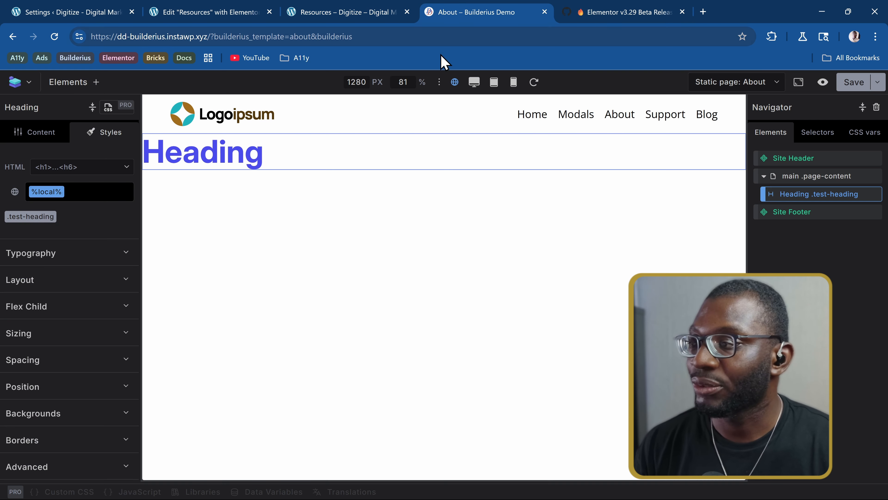
click(466, 12)
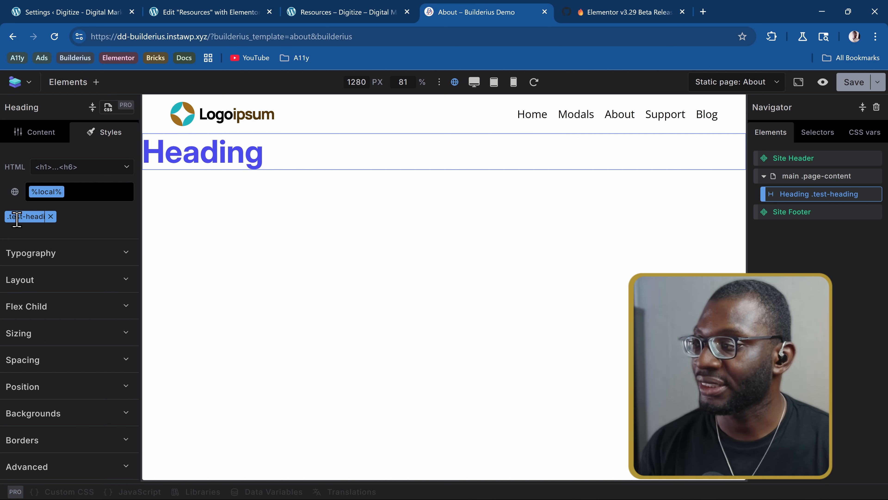
click(74, 258)
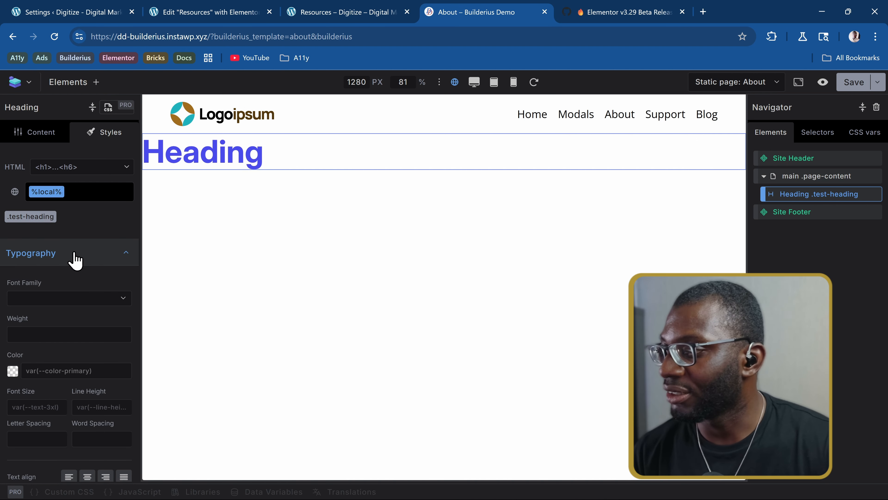
click(59, 298)
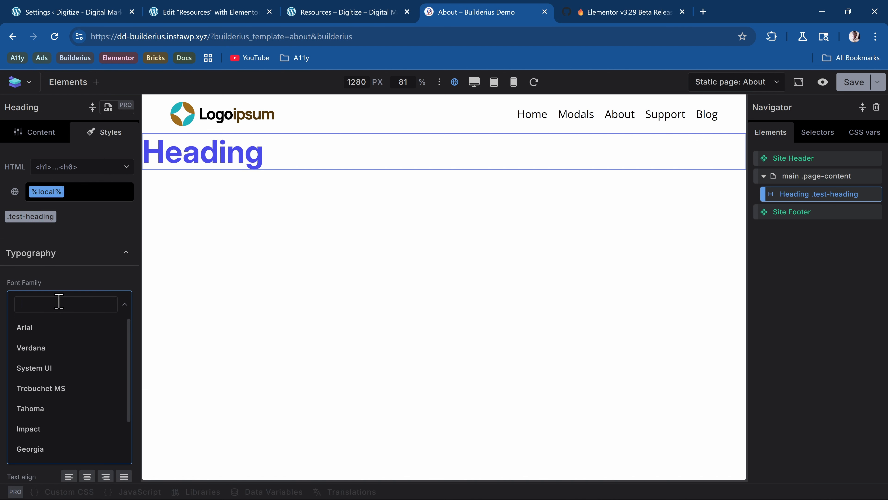
click(70, 333)
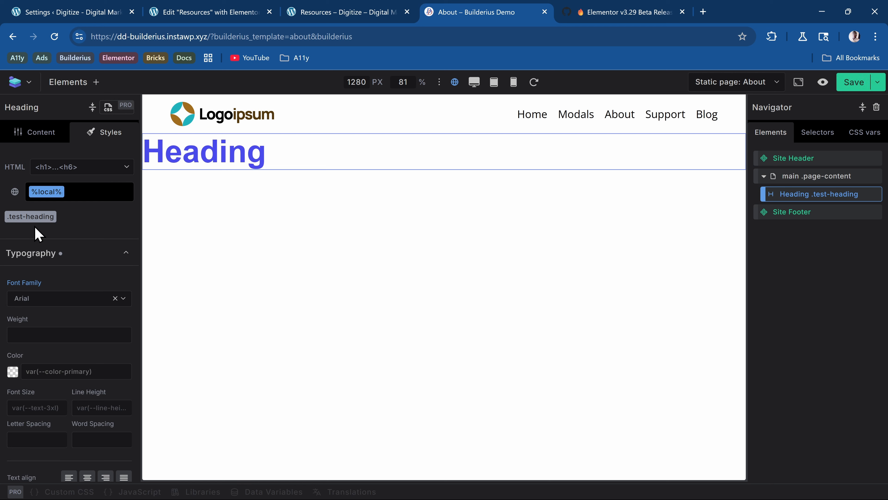
Step: Set the font family of the heading's .test-heading class to Verdana and return to its local style
click(24, 216)
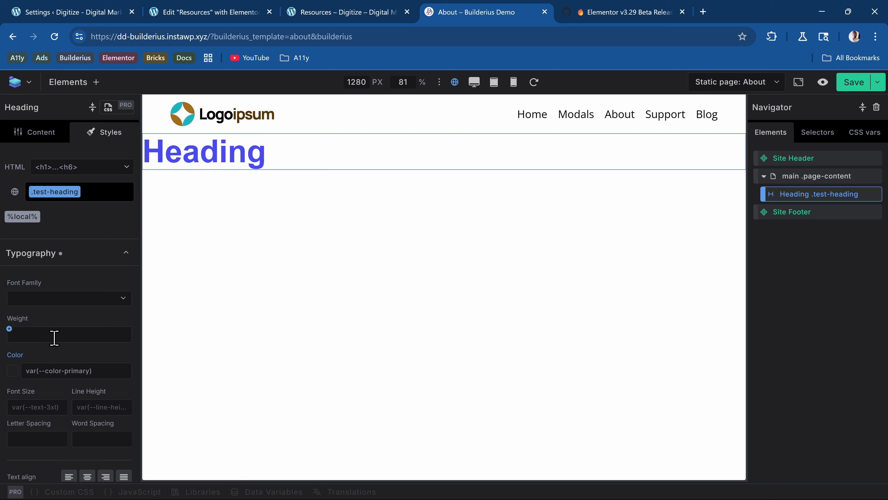
click(66, 299)
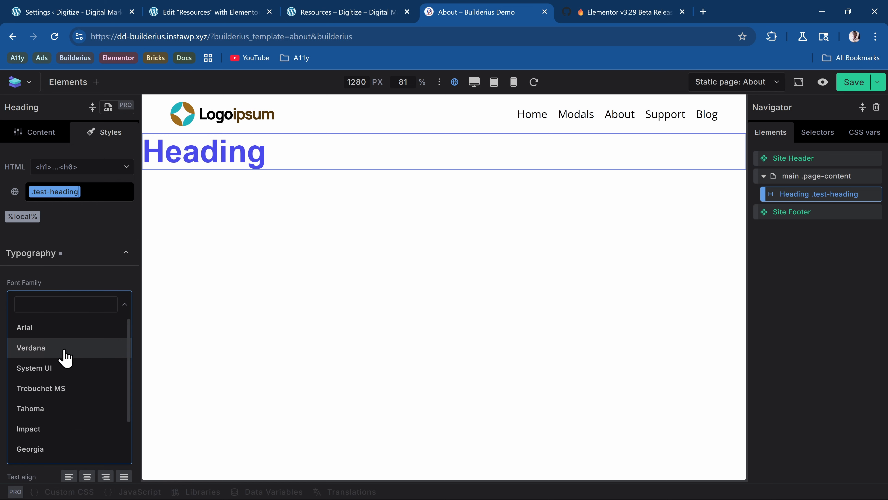
click(55, 346)
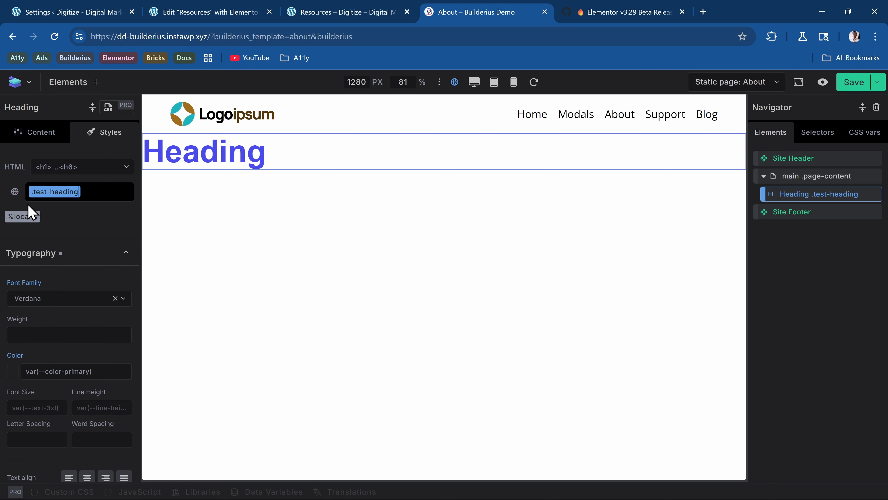
click(22, 216)
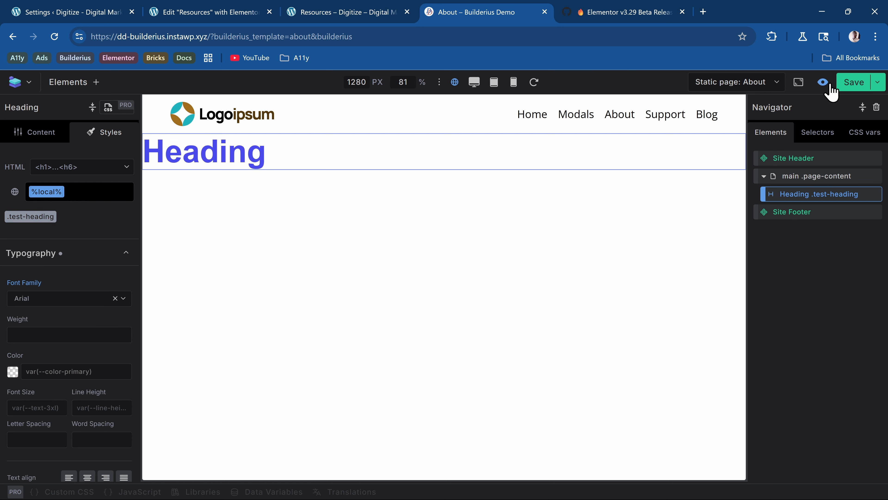
Step: Save the template and compare the specificity of the heading's local and .test-heading selectors in the front-end page's developer tools
click(854, 83)
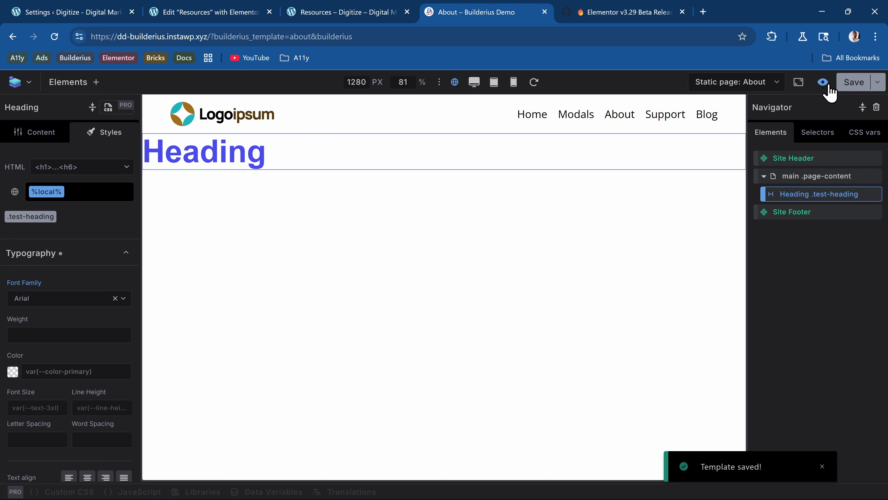
click(823, 82)
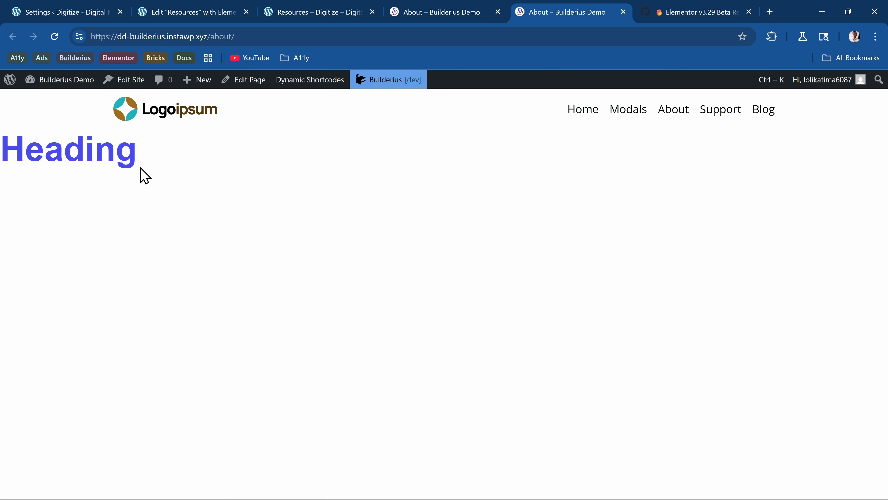
right_click(105, 146)
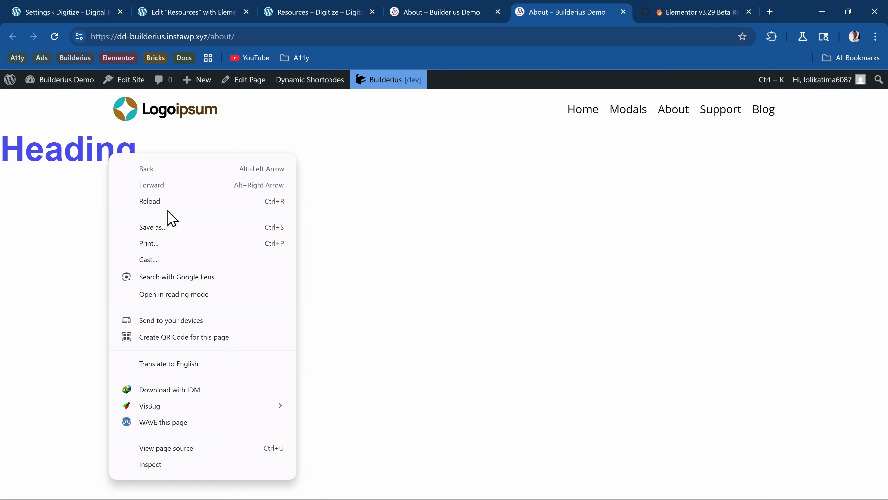
click(185, 463)
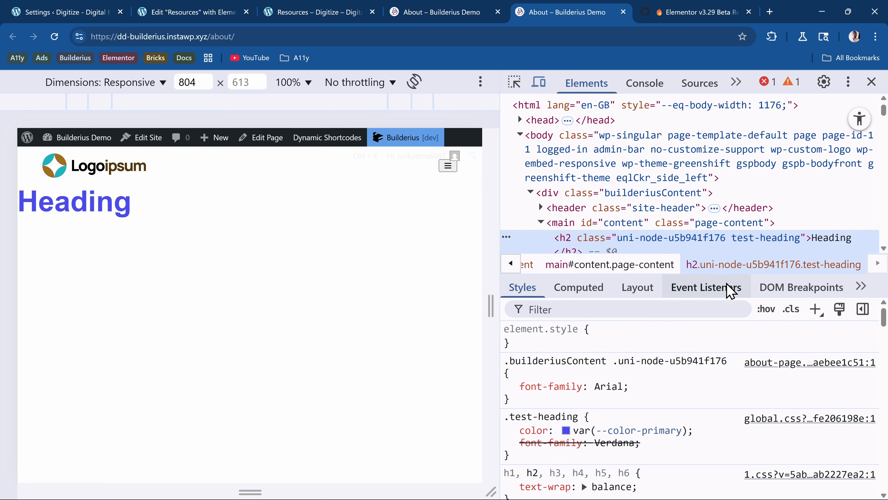
mouse_move(552, 372)
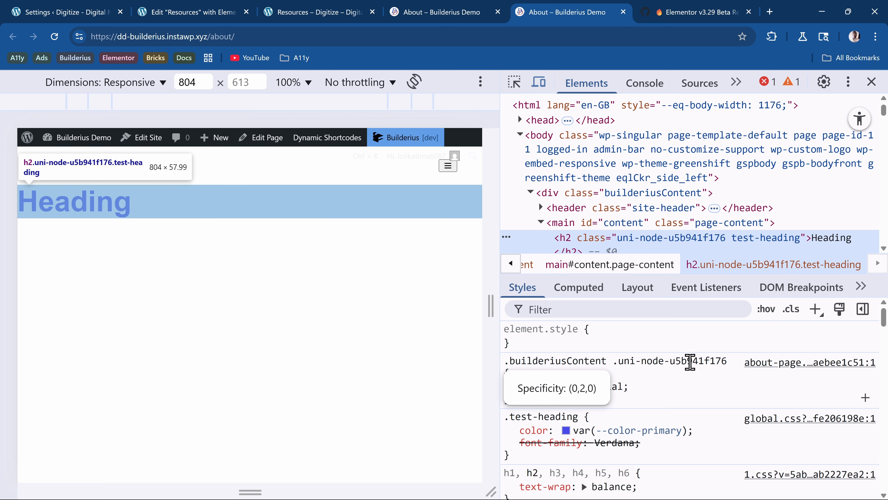
scroll(678, 364, down, 1)
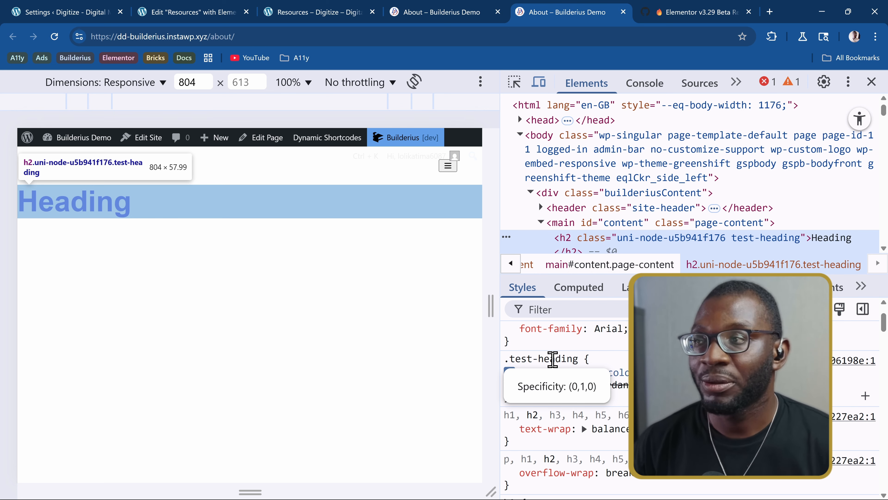
Step: Select the classic heading in the Elementor editor, and inspect the classic button's link element and CSS selector in the Resources preview
click(172, 12)
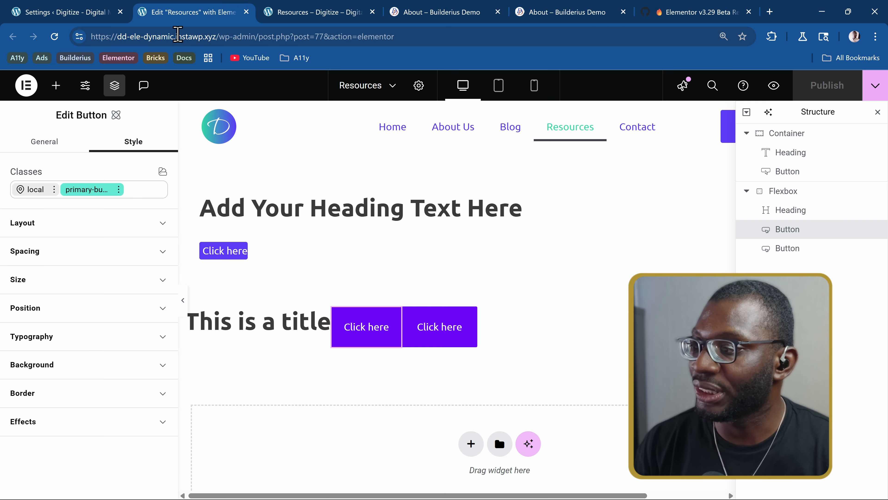
click(387, 215)
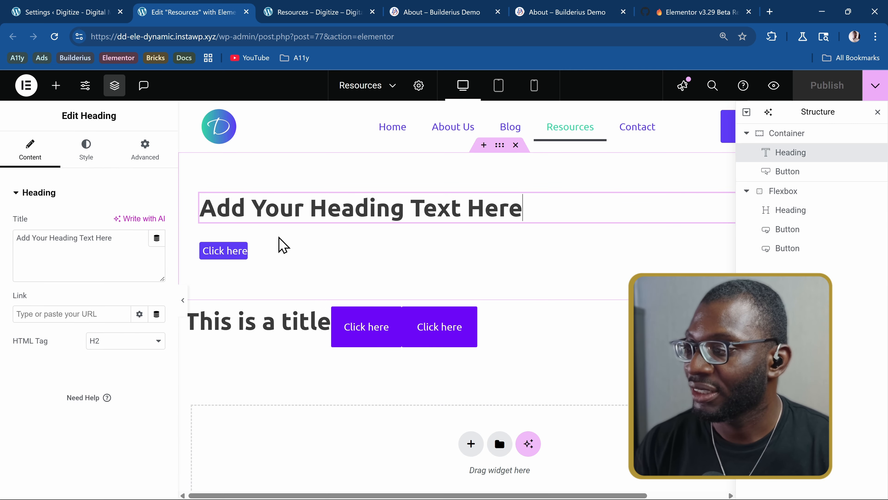
click(341, 7)
right_click(47, 276)
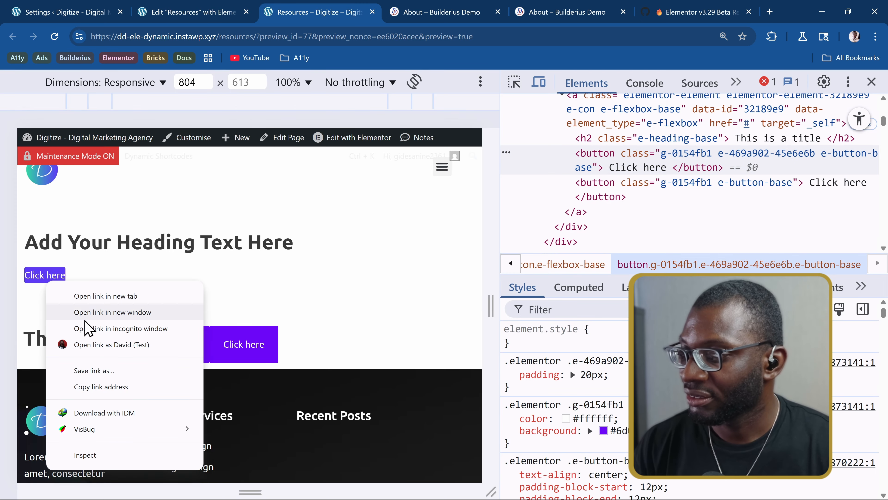
click(112, 455)
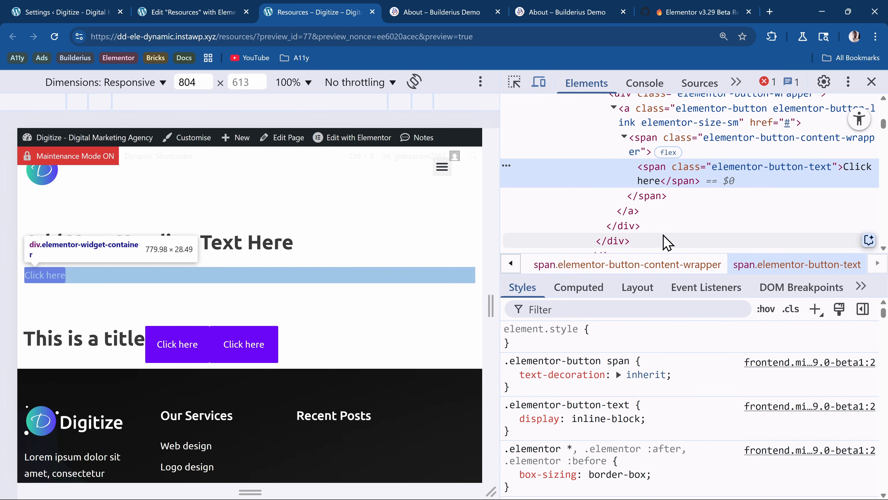
scroll(644, 196, up, 2)
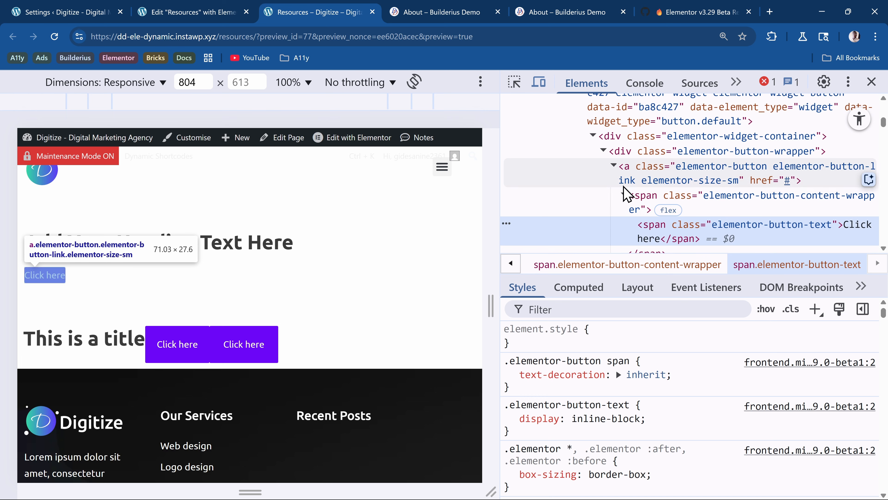
click(625, 194)
click(599, 181)
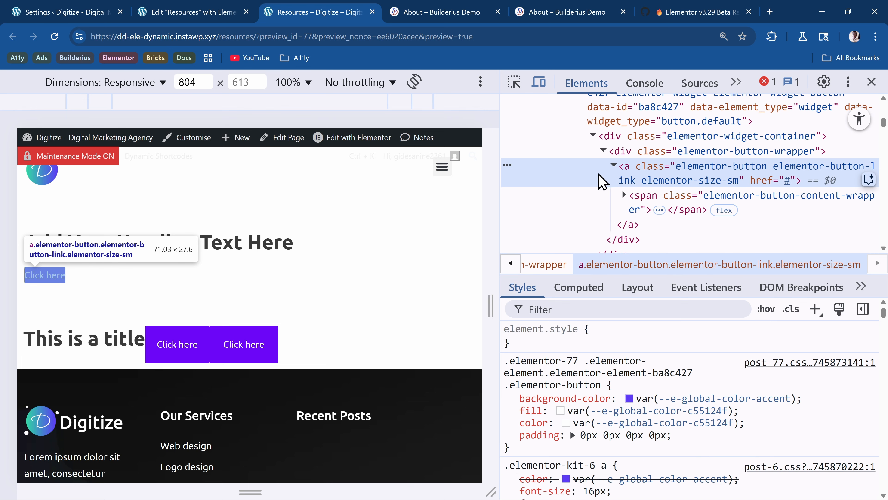